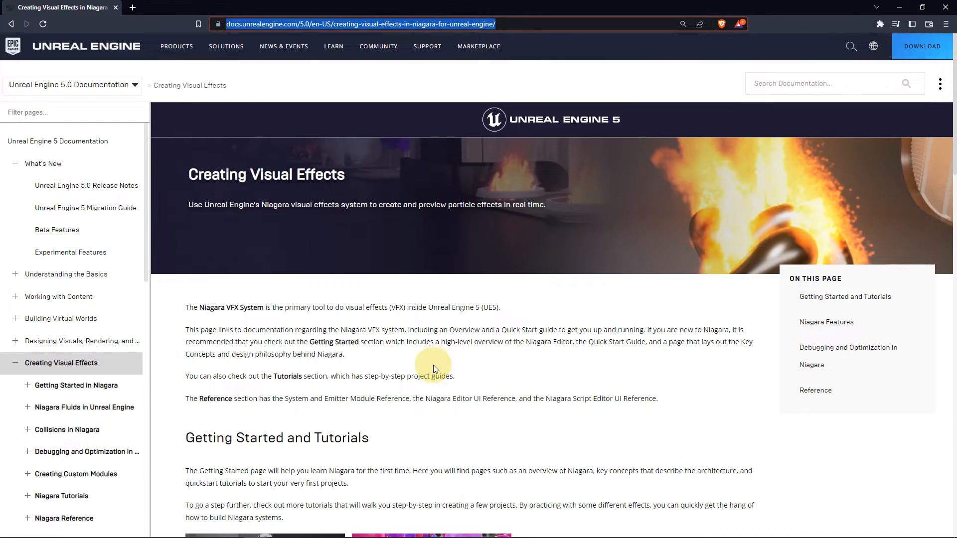
# - Read the introduction of the Creating Visual Effects page and open its Niagara Tutorials page in a new browser tab
pyautogui.click(316, 279)
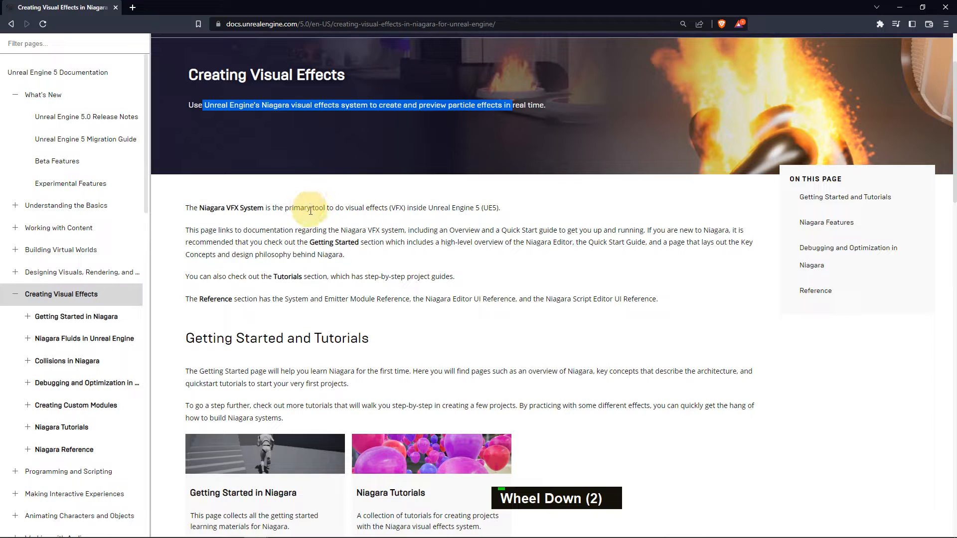
pyautogui.moveTo(189, 204); pyautogui.dragTo(489, 195)
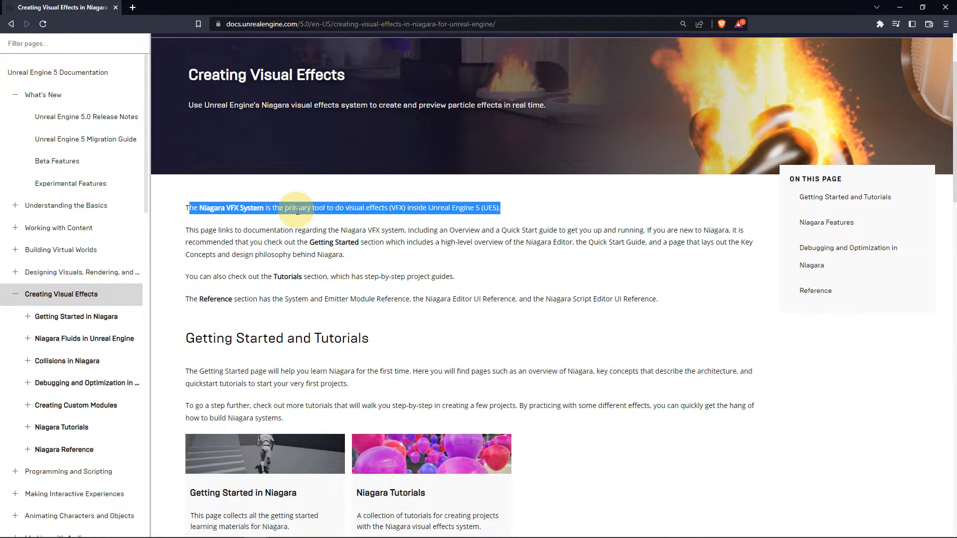
pyautogui.scroll(-1, 298, 211)
pyautogui.click(258, 186)
pyautogui.scroll(-3, 269, 210)
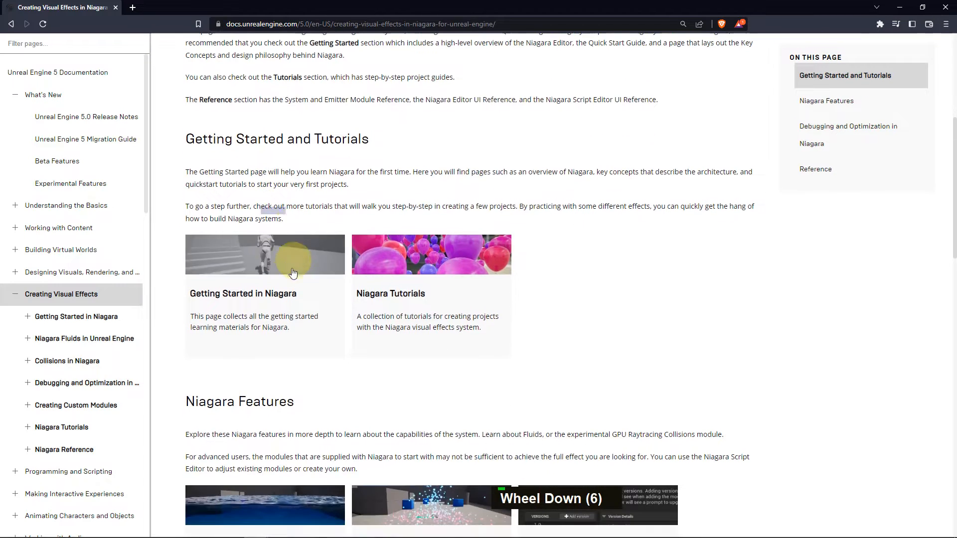
pyautogui.scroll(-1, 403, 259)
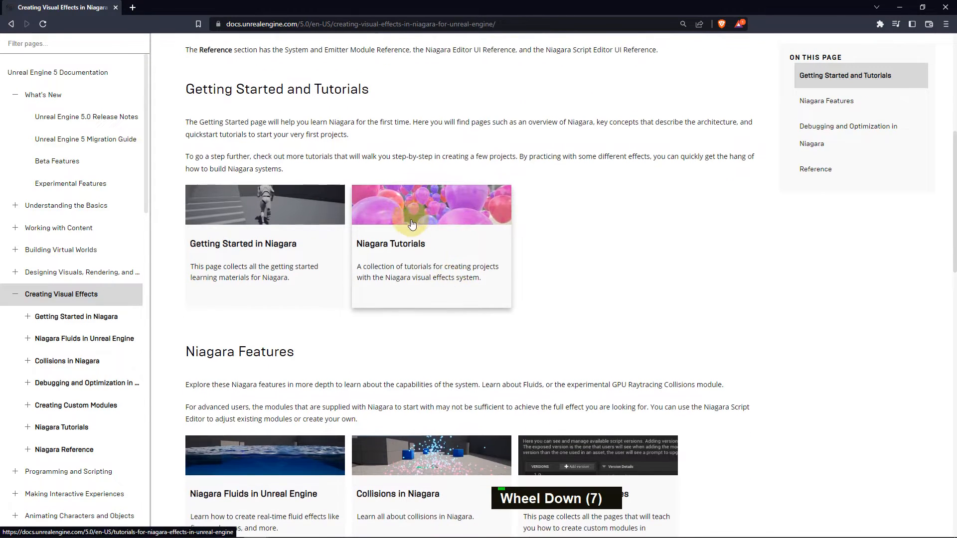
pyautogui.rightClick(405, 246)
pyautogui.click(420, 252)
# - Look through the Niagara Features, Debugging and Optimization, and Reference sections of the documentation page
pyautogui.scroll(-5, 416, 256)
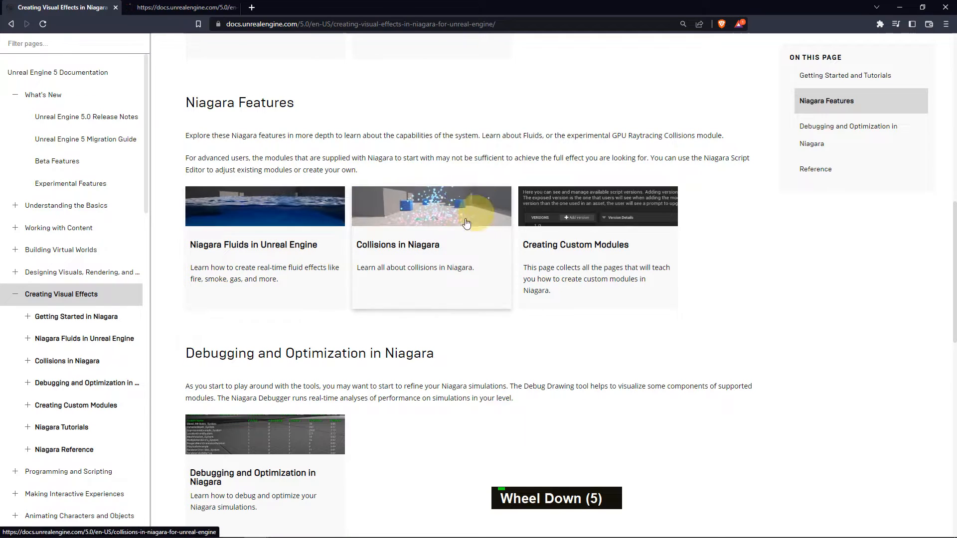
pyautogui.scroll(-4, 595, 239)
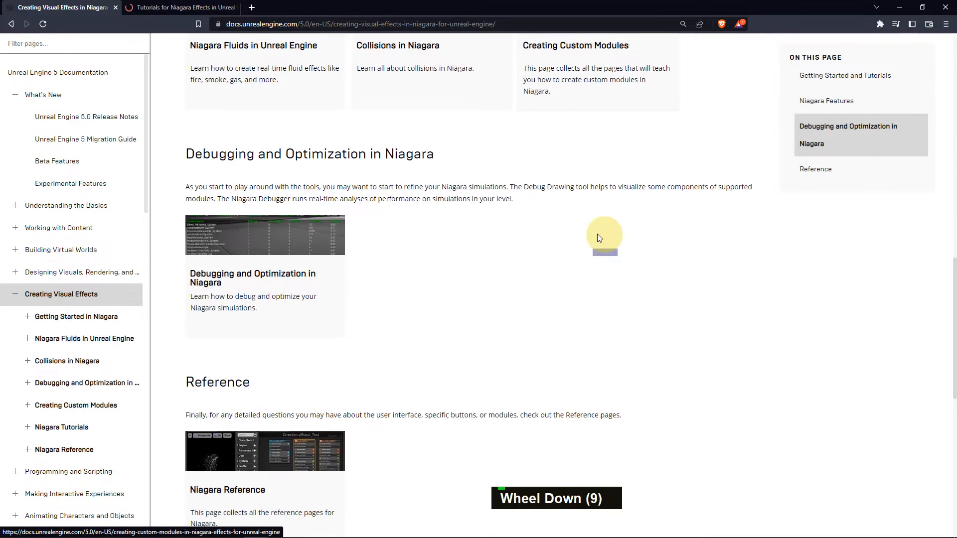
pyautogui.scroll(-3, 299, 259)
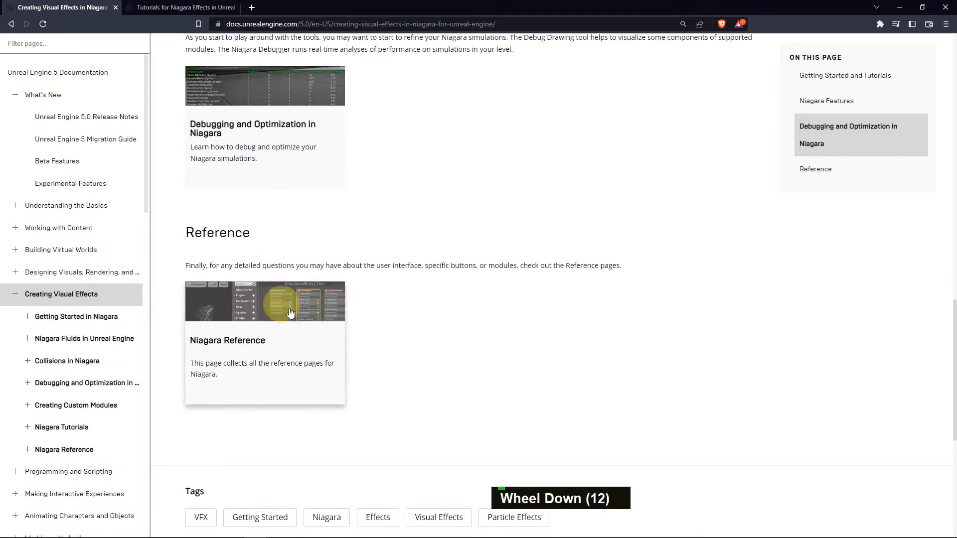
# - Switch to the Niagara Tutorials page and examine its Foundation, Level 1 Beginner and Level 2 Intermediate tutorials
pyautogui.hotkey('ctrl', 'Tab')
pyautogui.scroll(-3, 416, 254)
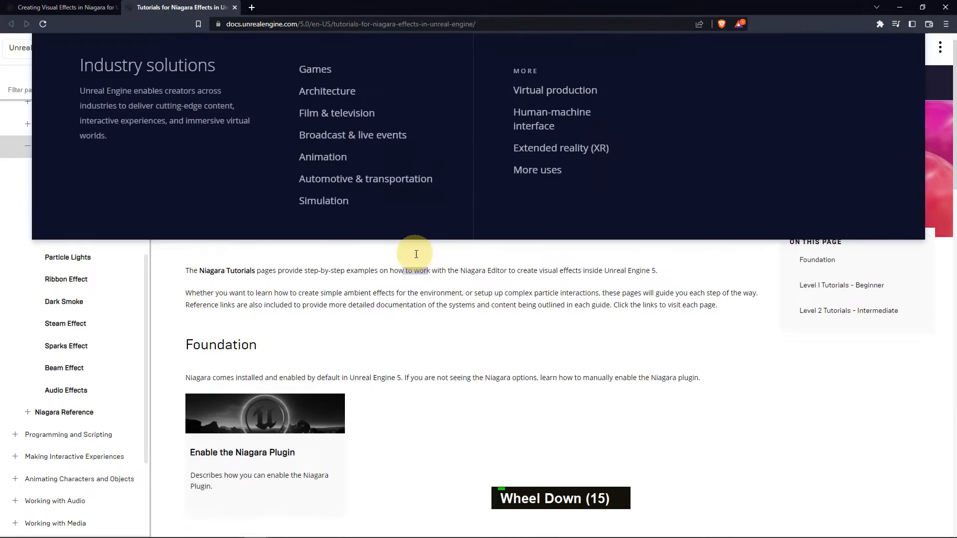
pyautogui.scroll(1, 416, 254)
pyautogui.scroll(-3, 301, 268)
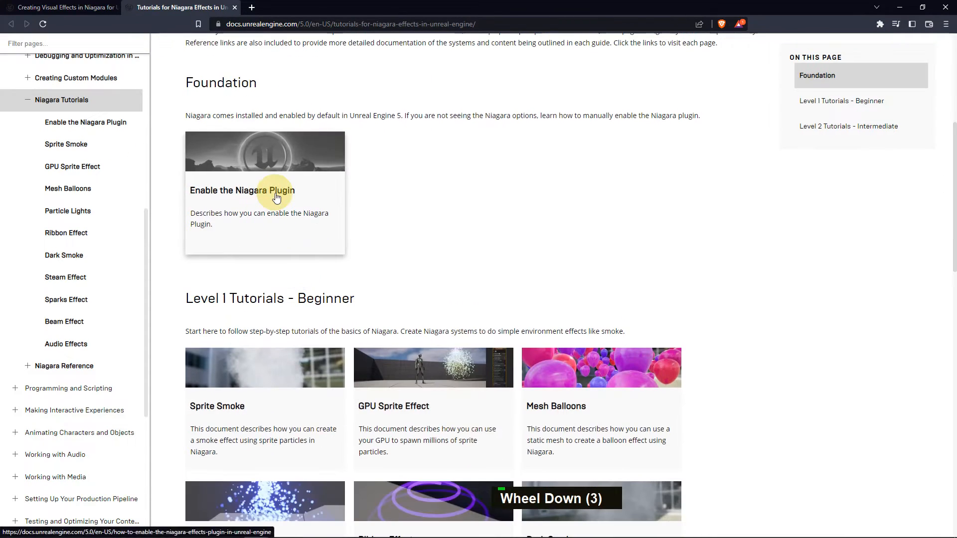
pyautogui.scroll(-2, 260, 258)
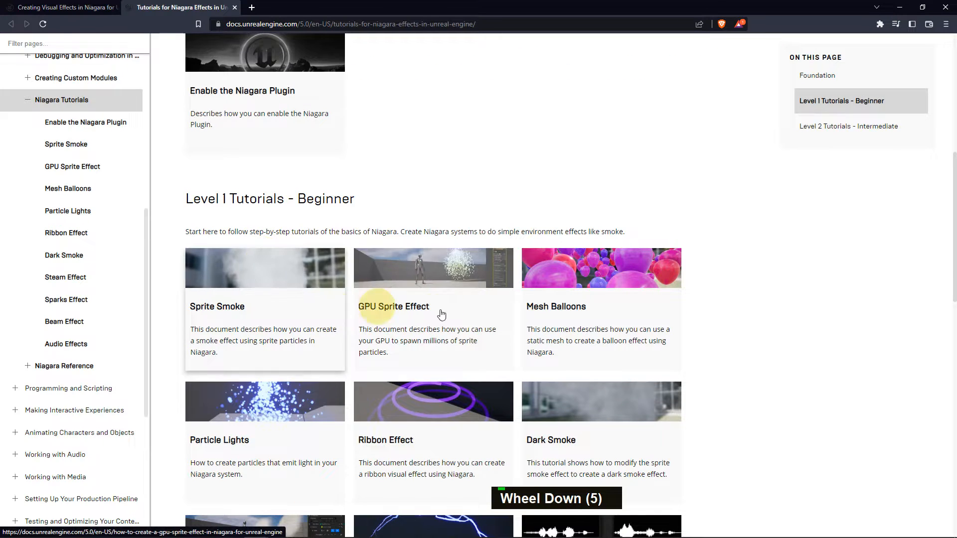
pyautogui.scroll(-1, 541, 280)
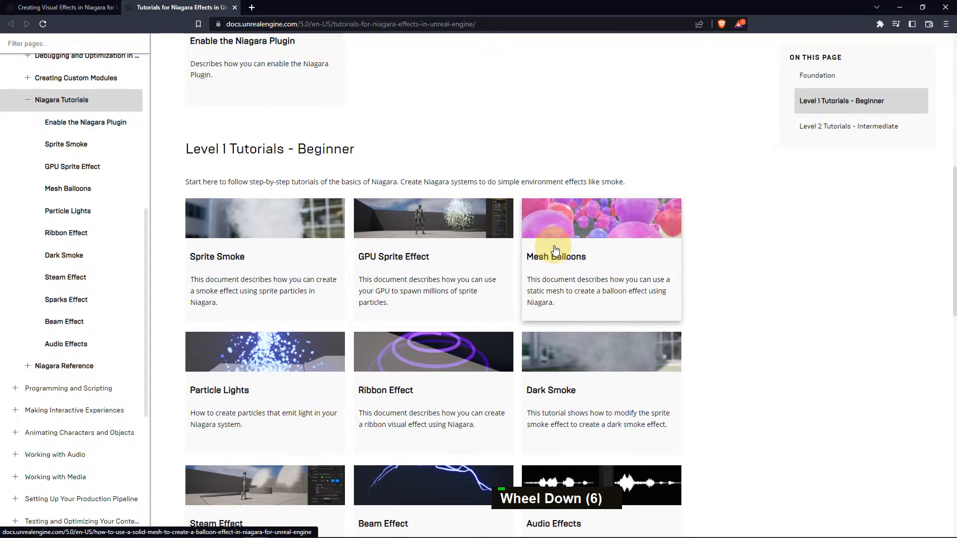
pyautogui.scroll(-2, 533, 269)
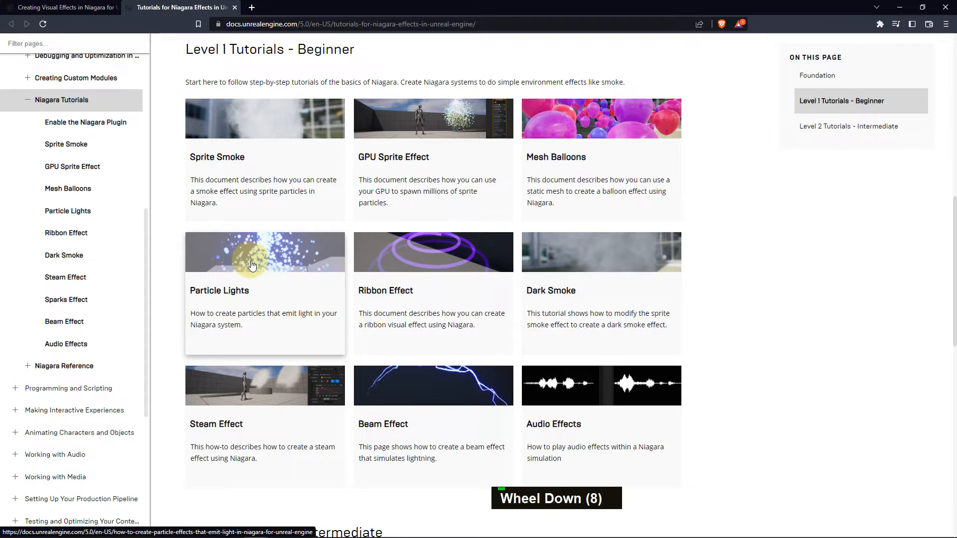
pyautogui.scroll(1, 448, 269)
pyautogui.scroll(-2, 543, 244)
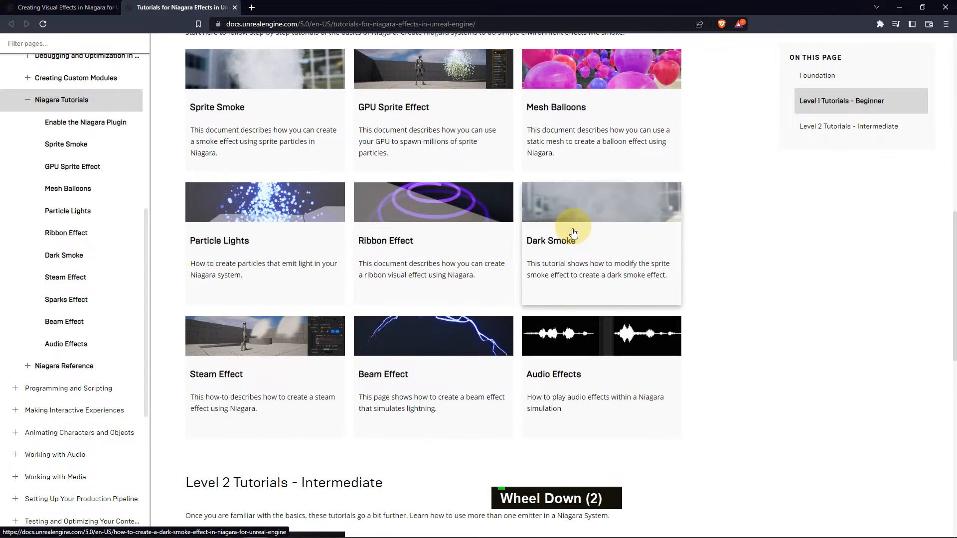
pyautogui.scroll(-2, 573, 239)
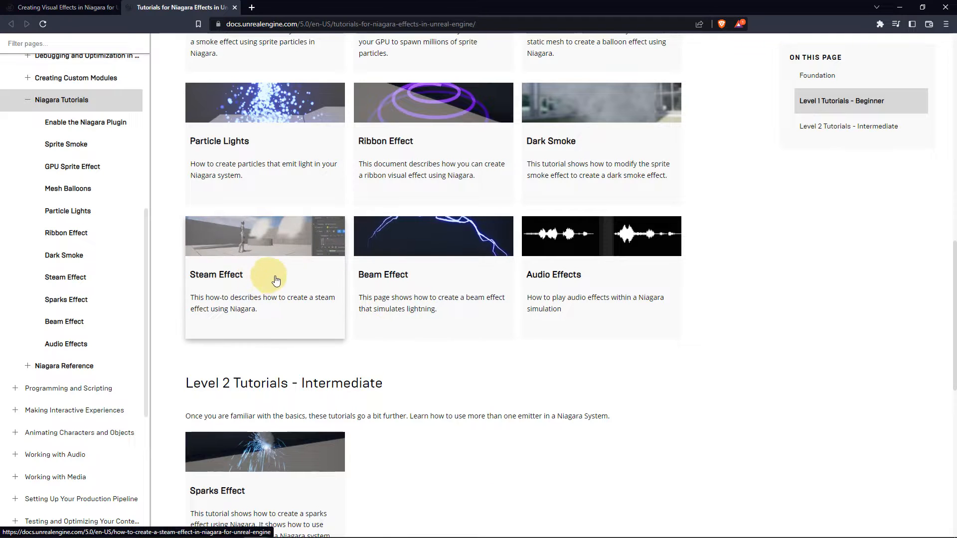
pyautogui.scroll(-3, 267, 279)
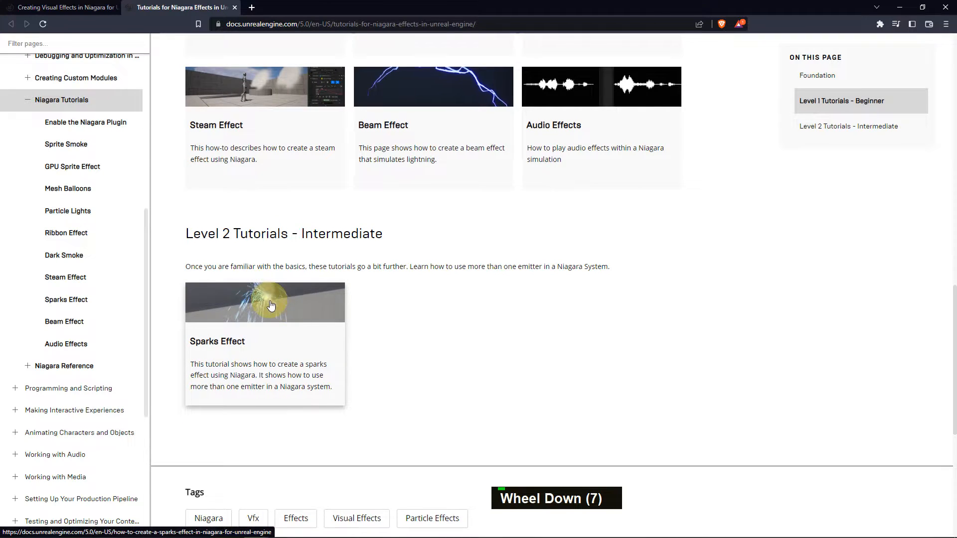
pyautogui.scroll(-2, 259, 289)
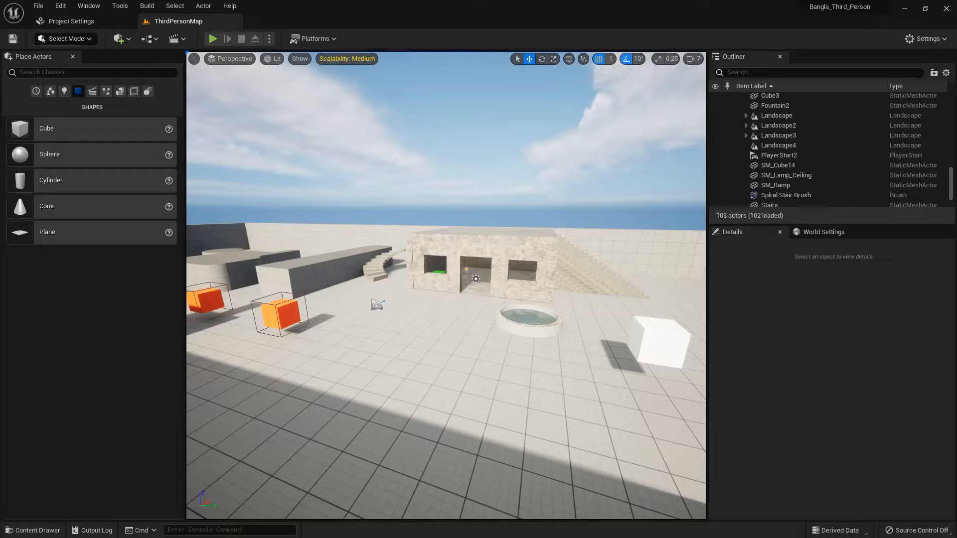
pyautogui.middleClick(399, 367)
pyautogui.scroll(-2, 399, 367)
pyautogui.scroll(6, 399, 367)
pyautogui.moveTo(399, 368)
pyautogui.keyDown('alt'); pyautogui.mouseDown()
pyautogui.moveTo(410, 359)
pyautogui.moveTo(400, 359)
pyautogui.mouseUp(); pyautogui.keyUp('alt')
pyautogui.scroll(3, 399, 358)
# - In Unreal Editor, create a subfolder named Niagara inside the FX folder of the author's own content folder
pyautogui.hotkey('ctrl', 'space')
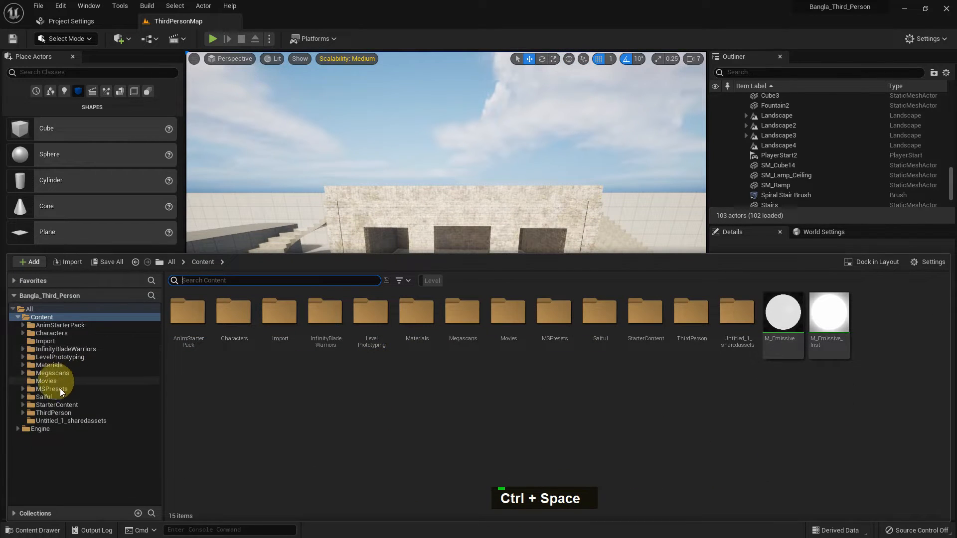
pyautogui.click(50, 397)
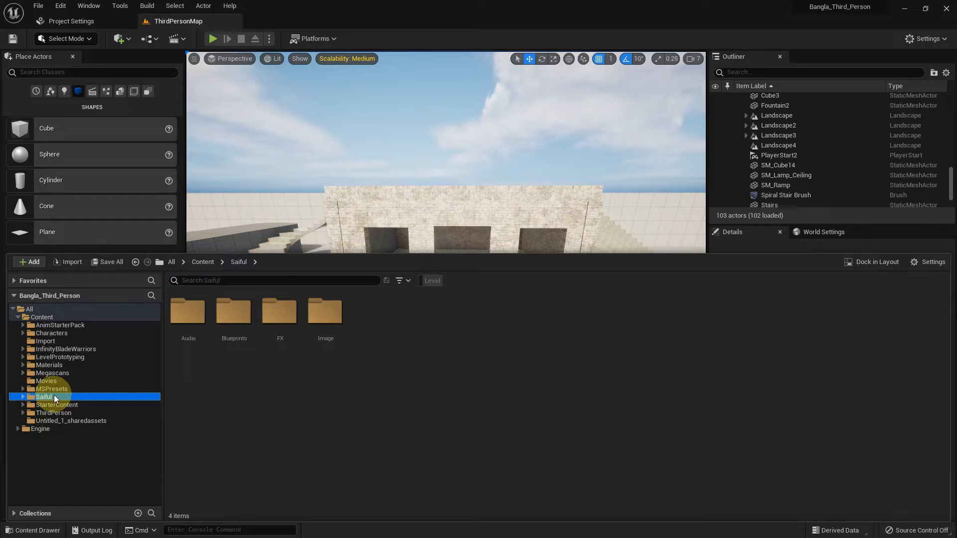
pyautogui.doubleClick(291, 346)
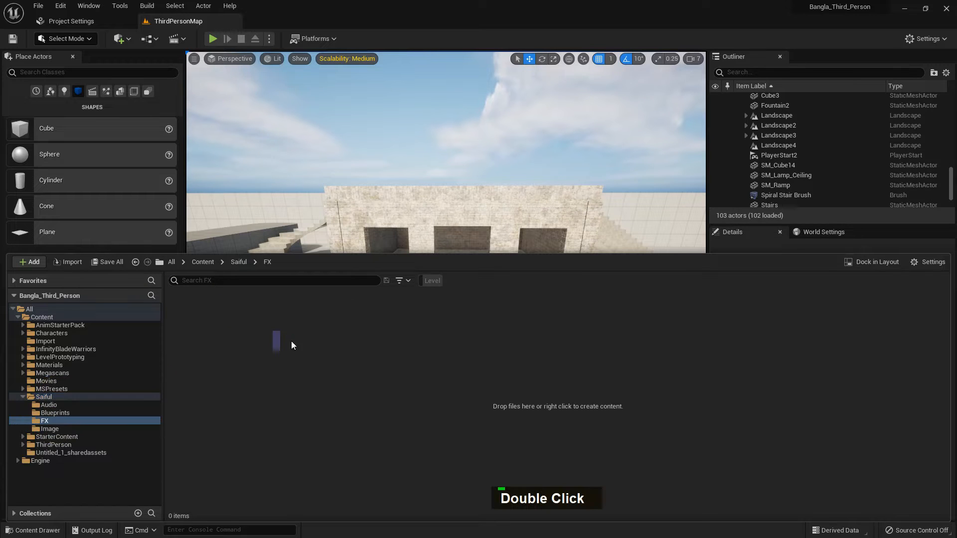
pyautogui.rightClick(52, 422)
pyautogui.click(105, 197)
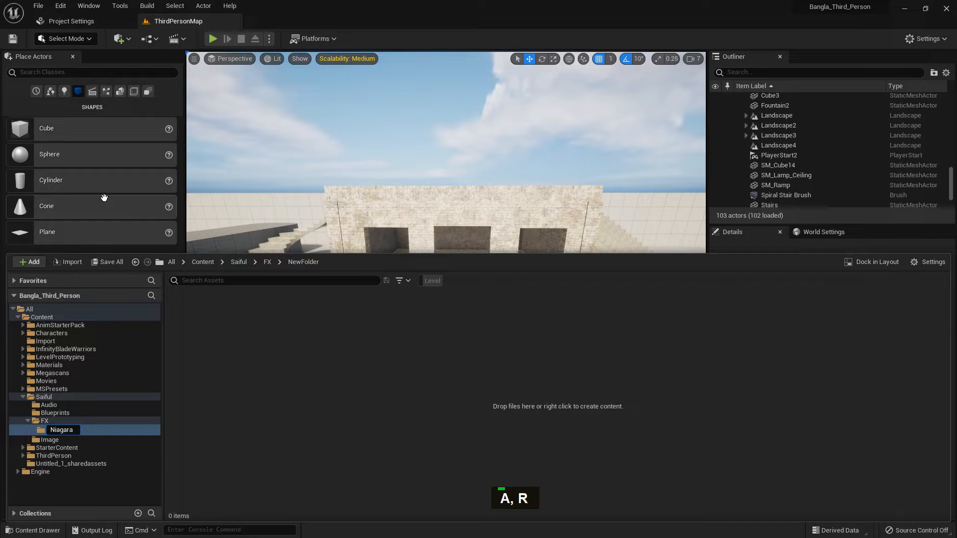
pyautogui.press('Return')
# - Start a new Niagara System in the Niagara folder, based on selected emitters, and continue to the emitter selection
pyautogui.rightClick(223, 387)
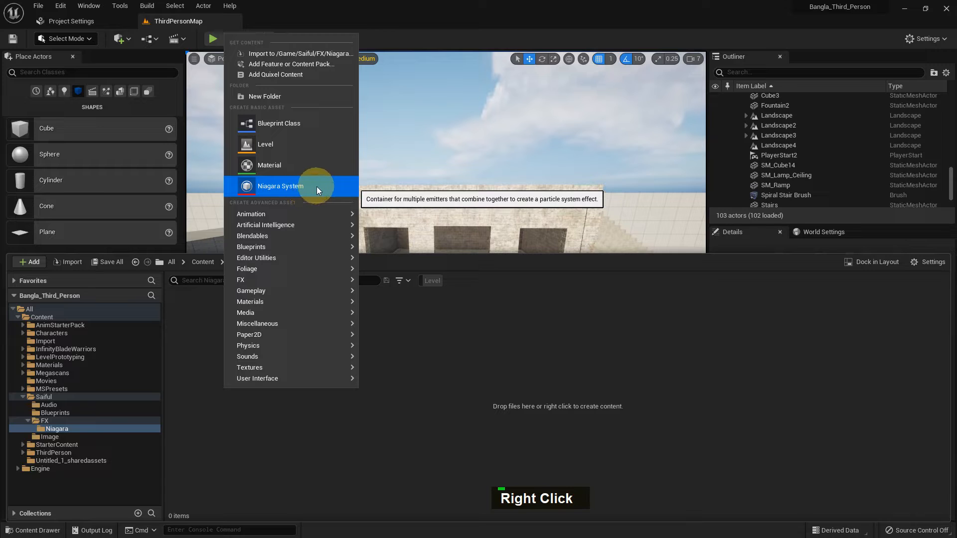
pyautogui.click(301, 190)
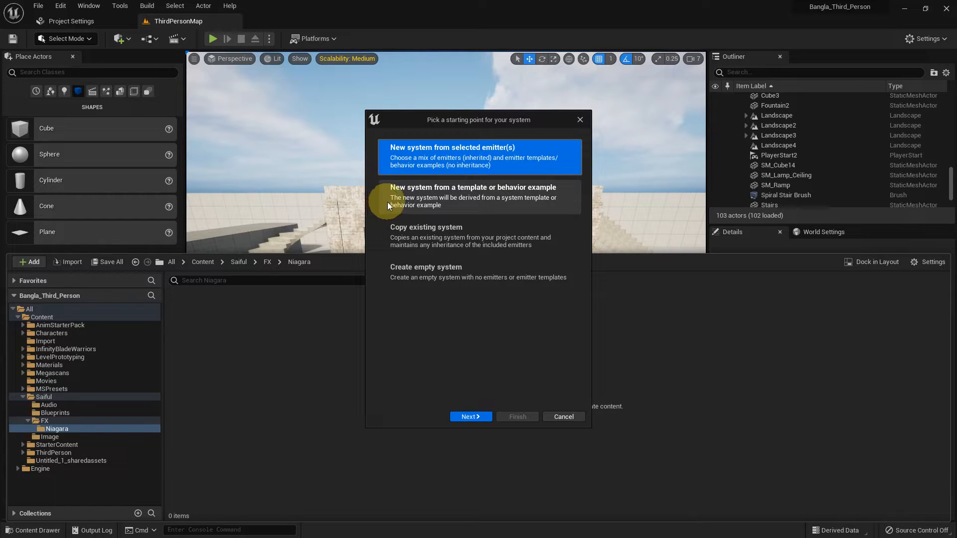
pyautogui.click(453, 279)
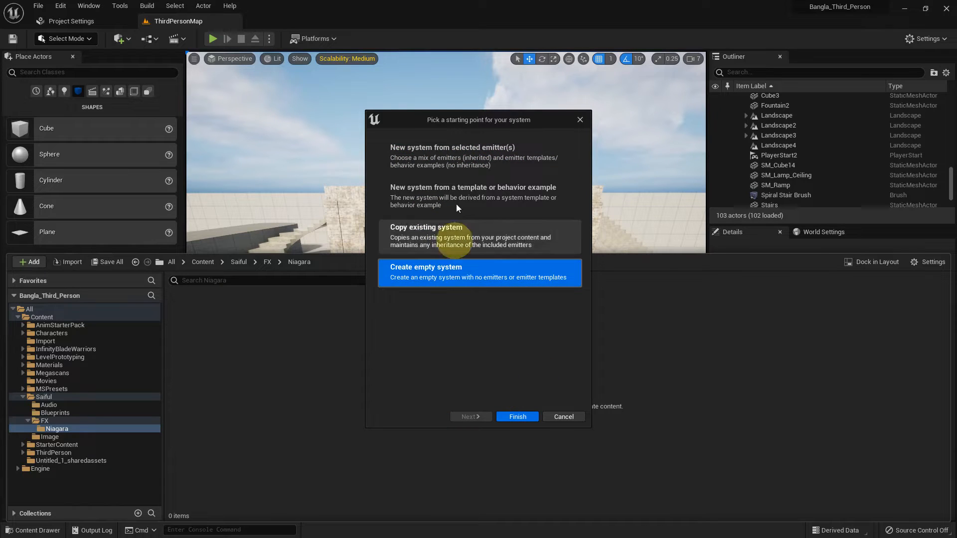
pyautogui.click(446, 159)
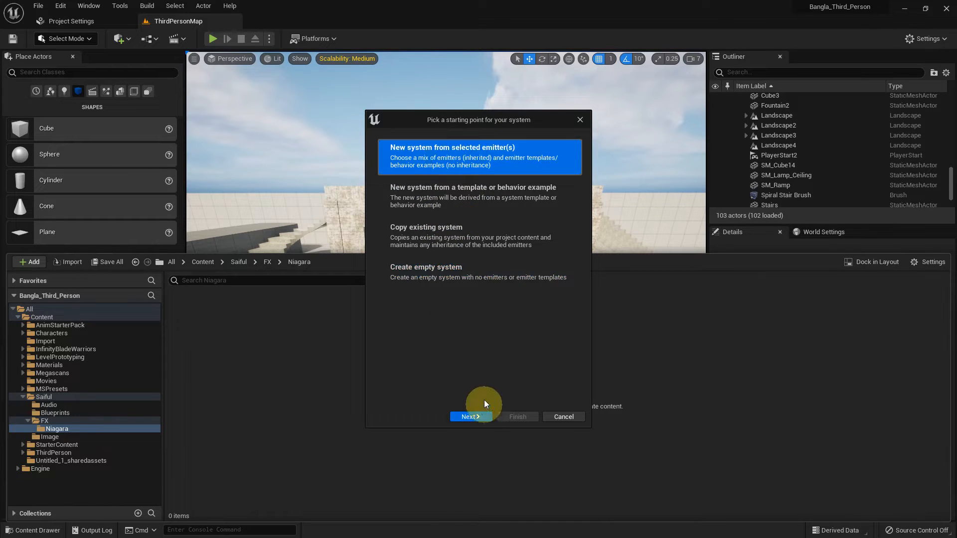
pyautogui.click(471, 281)
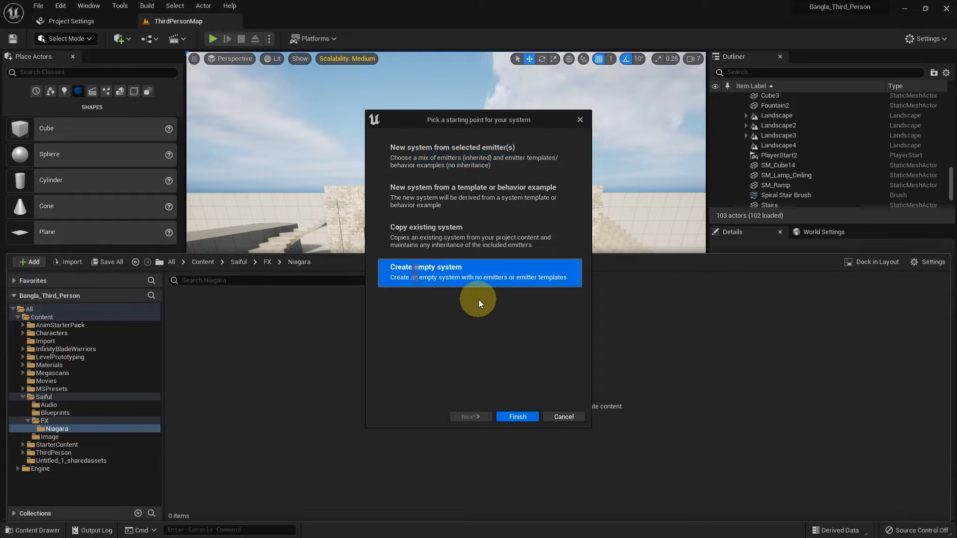
pyautogui.click(498, 149)
pyautogui.click(471, 417)
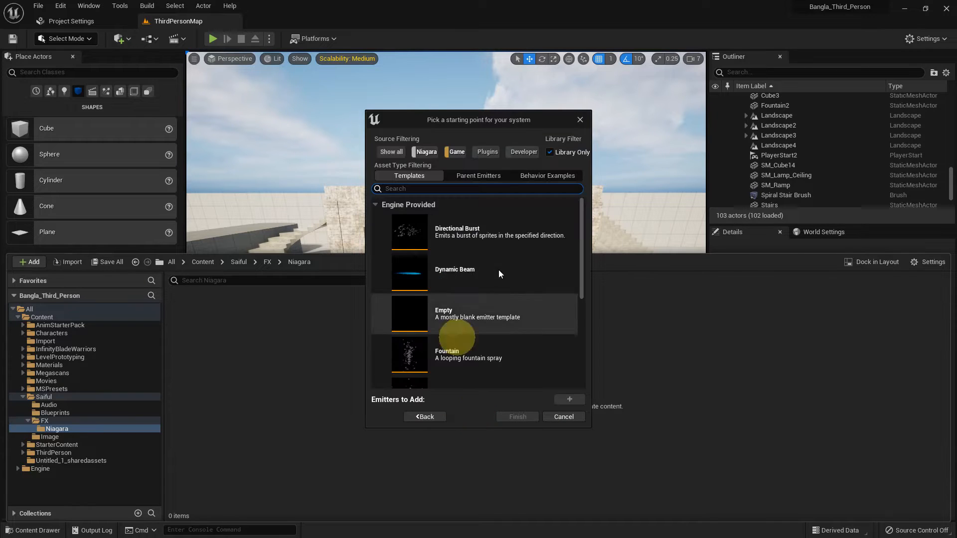
# - Look through the engine-provided emitter templates, from Directional Burst to Upward Mesh Burst
pyautogui.scroll(-1, 476, 247)
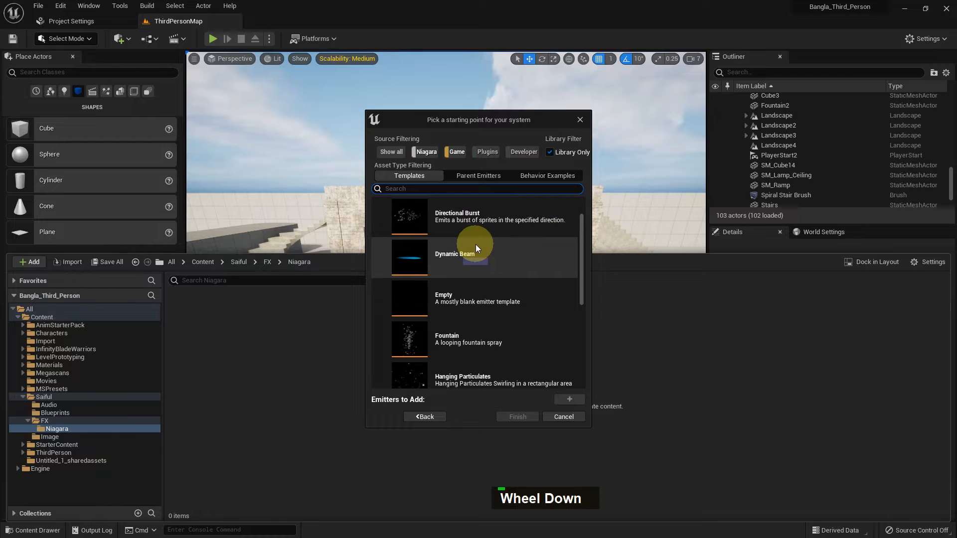
pyautogui.scroll(-1, 459, 279)
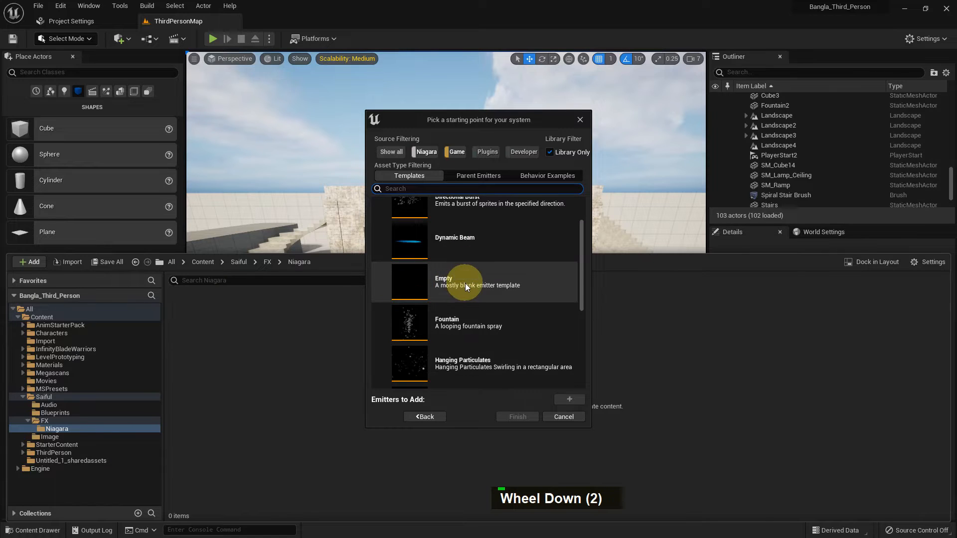
pyautogui.scroll(-1, 466, 292)
pyautogui.scroll(-3, 463, 310)
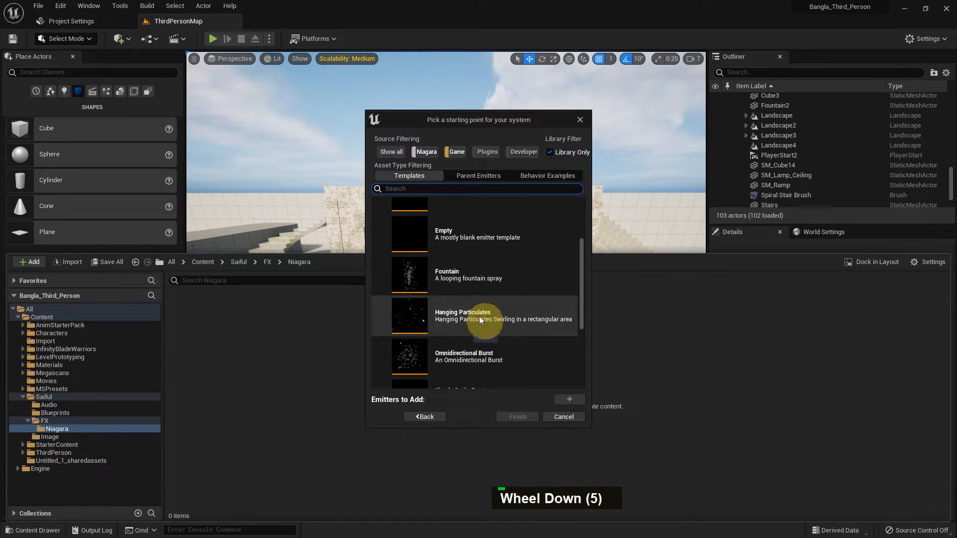
pyautogui.scroll(-9, 513, 318)
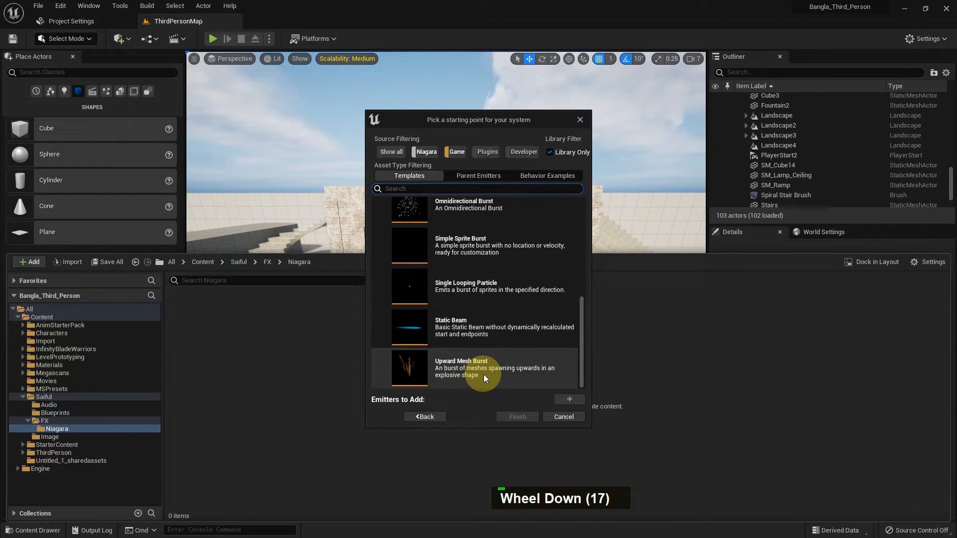
pyautogui.scroll(3, 513, 331)
pyautogui.scroll(-5, 513, 332)
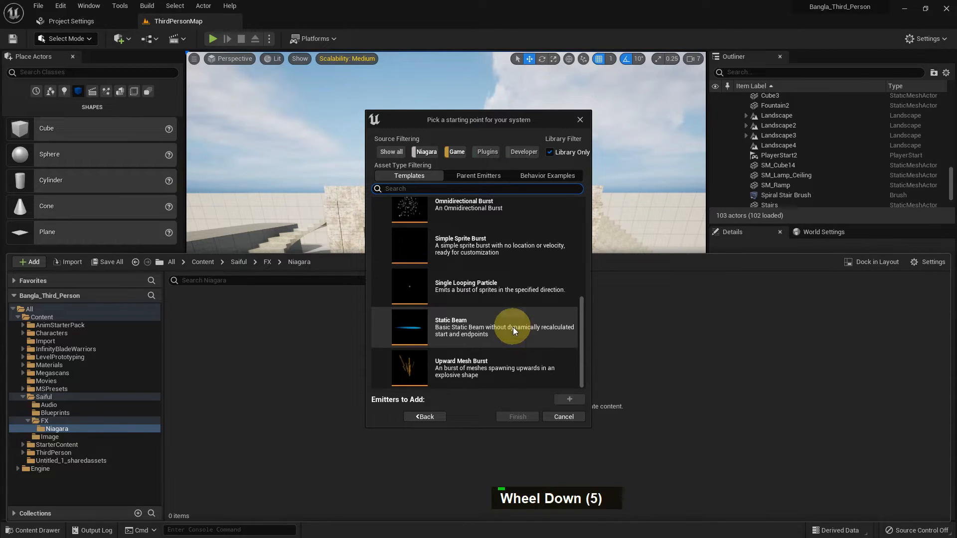
pyautogui.scroll(19, 513, 331)
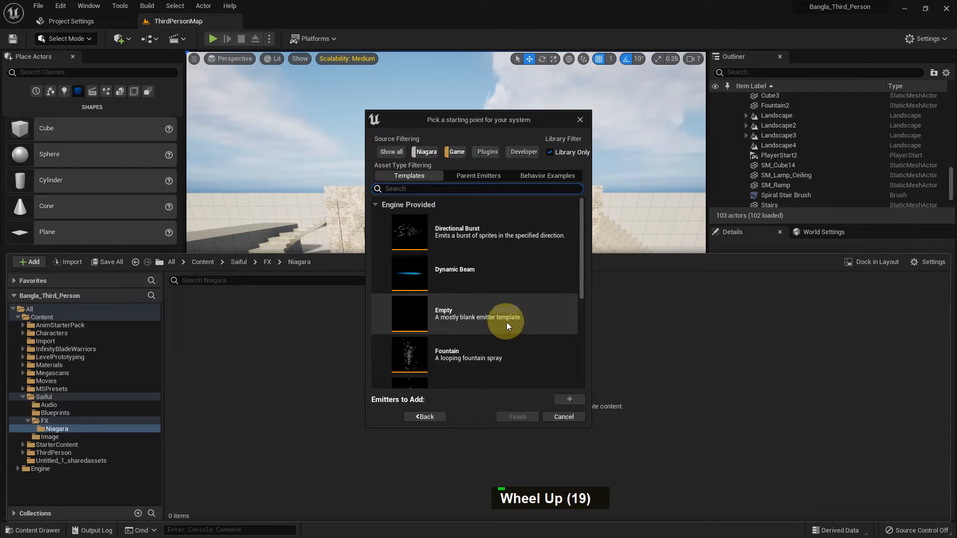
# - Add the Directional Burst template as the system's emitter, finish creating the system and open it for editing
pyautogui.click(442, 233)
pyautogui.click(569, 399)
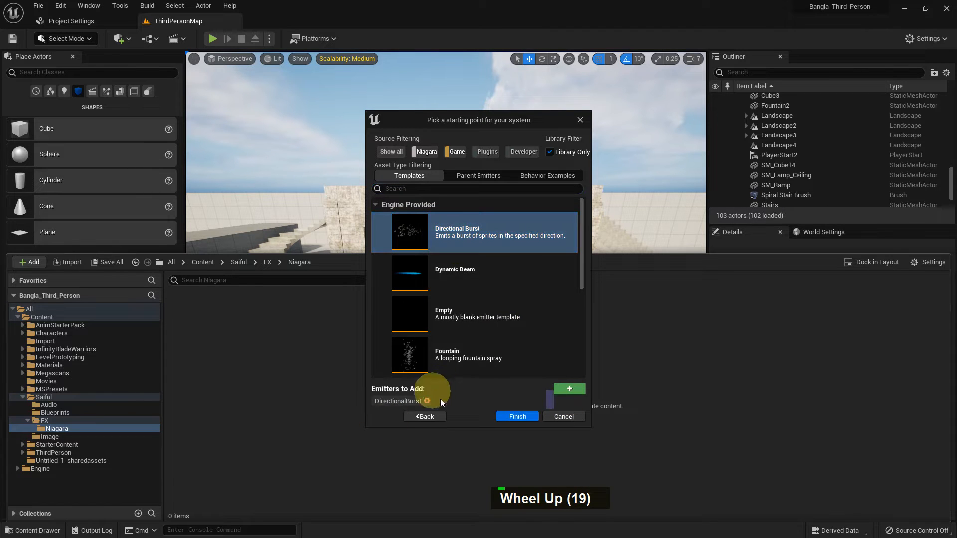
pyautogui.click(514, 417)
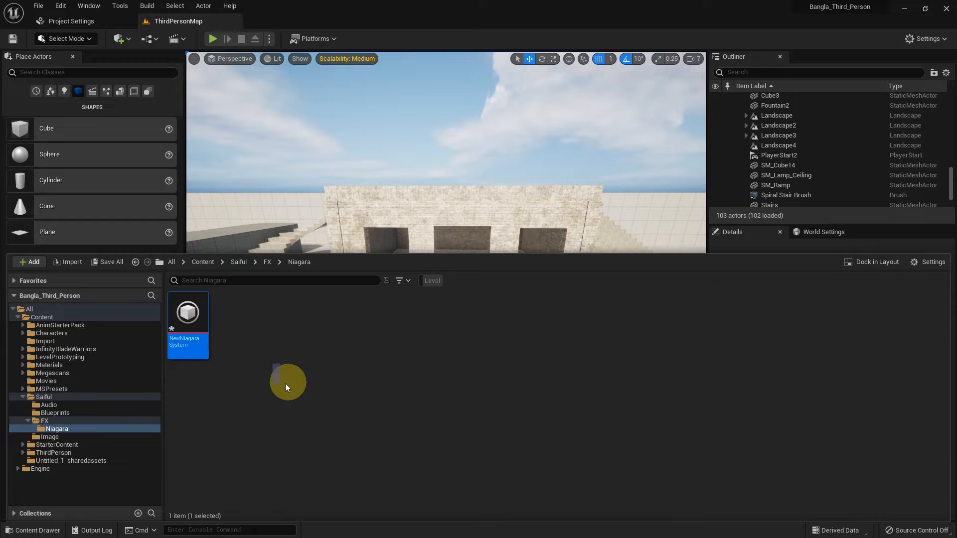
pyautogui.doubleClick(187, 334)
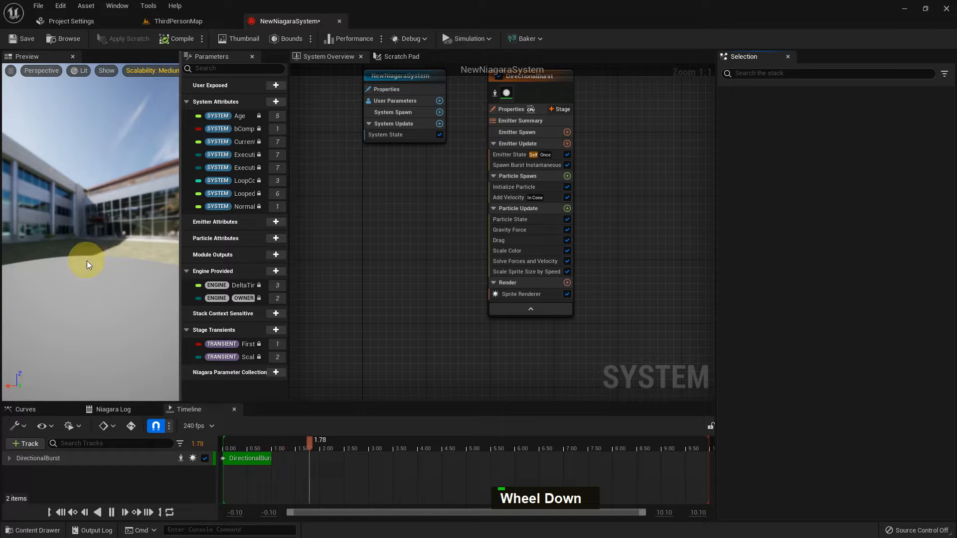
# - Return to ThirdPersonMap, start another Niagara System in the Niagara folder from selected emitters, and continue to the emitter selection
pyautogui.click(166, 23)
pyautogui.middleClick(361, 336)
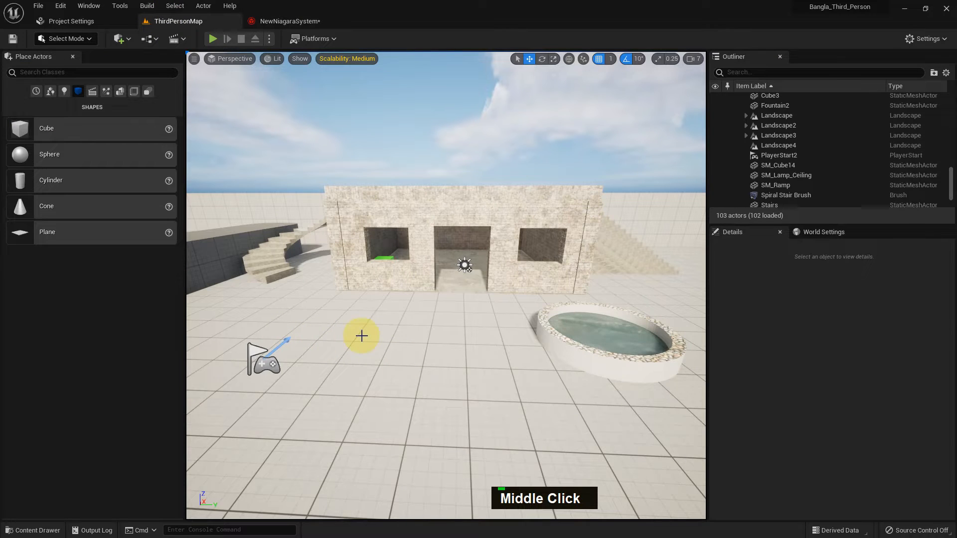
pyautogui.hotkey('ctrl', 'space')
pyautogui.rightClick(267, 376)
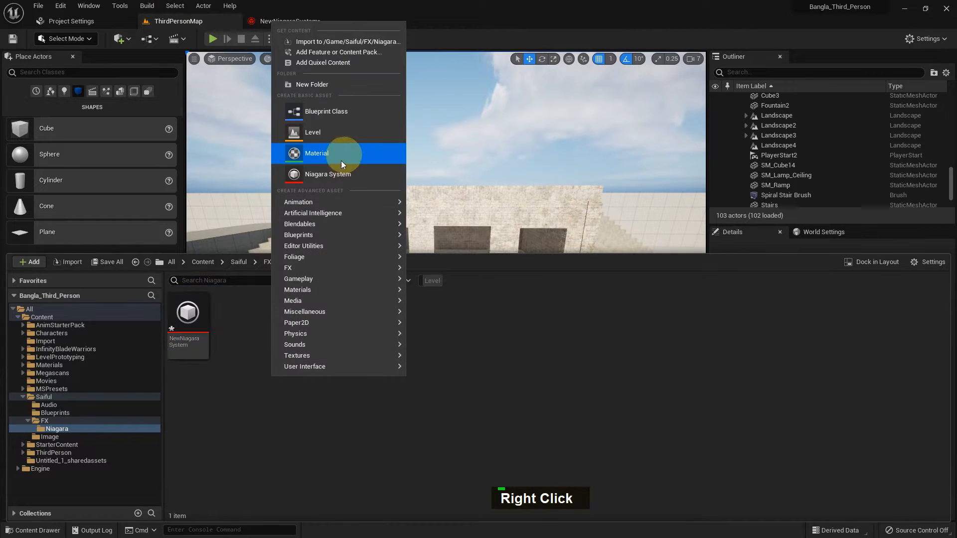
pyautogui.click(329, 175)
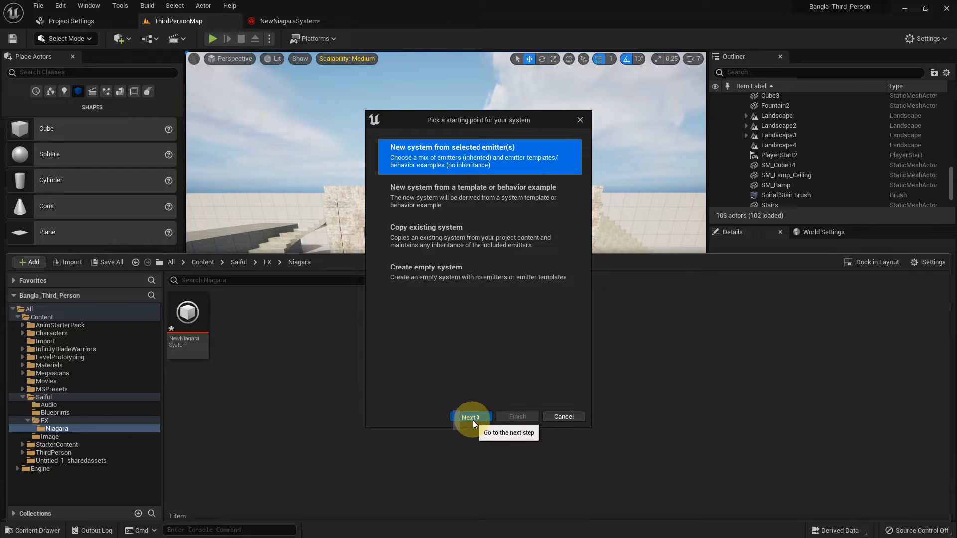
pyautogui.click(471, 417)
# - Add the Dynamic Beam template as the emitter, finish creating the system and open it to preview the beam
pyautogui.click(449, 283)
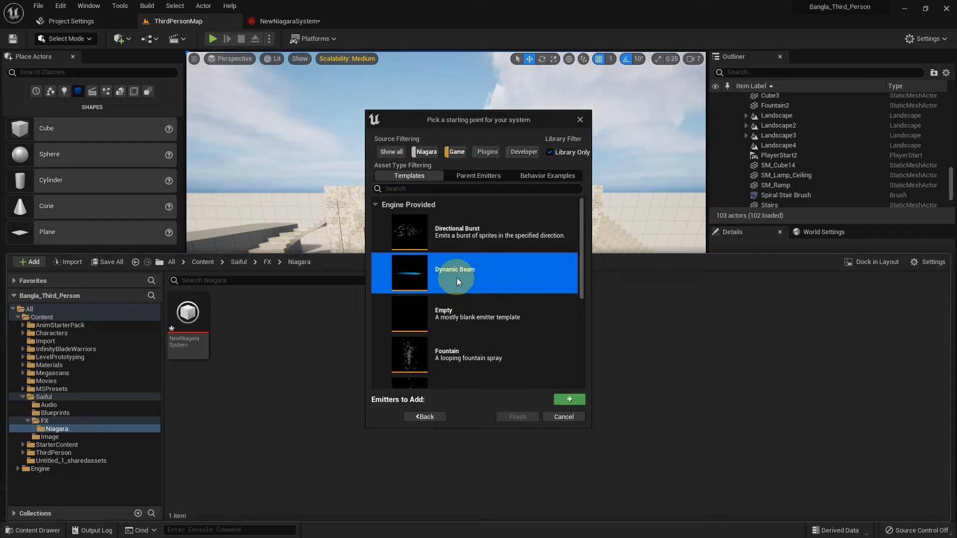
pyautogui.click(564, 399)
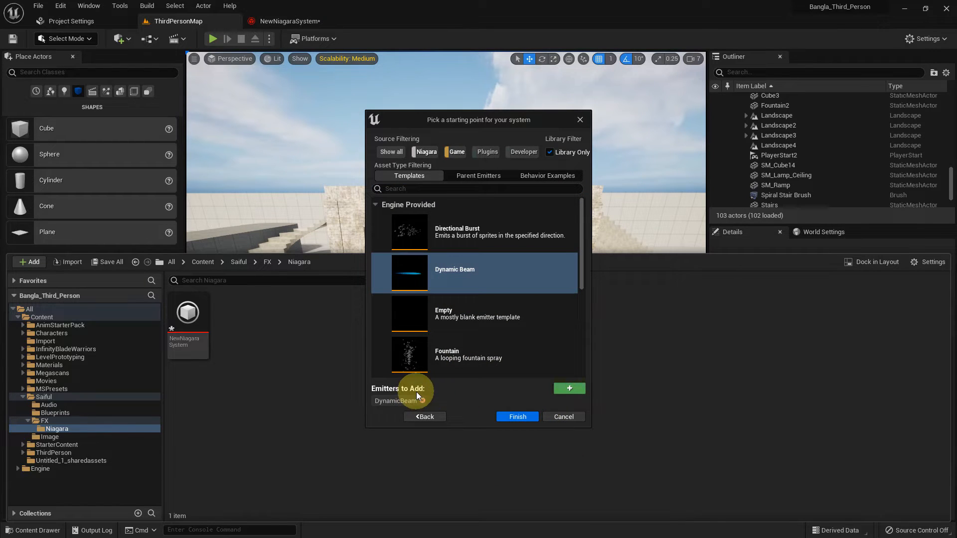
pyautogui.click(518, 416)
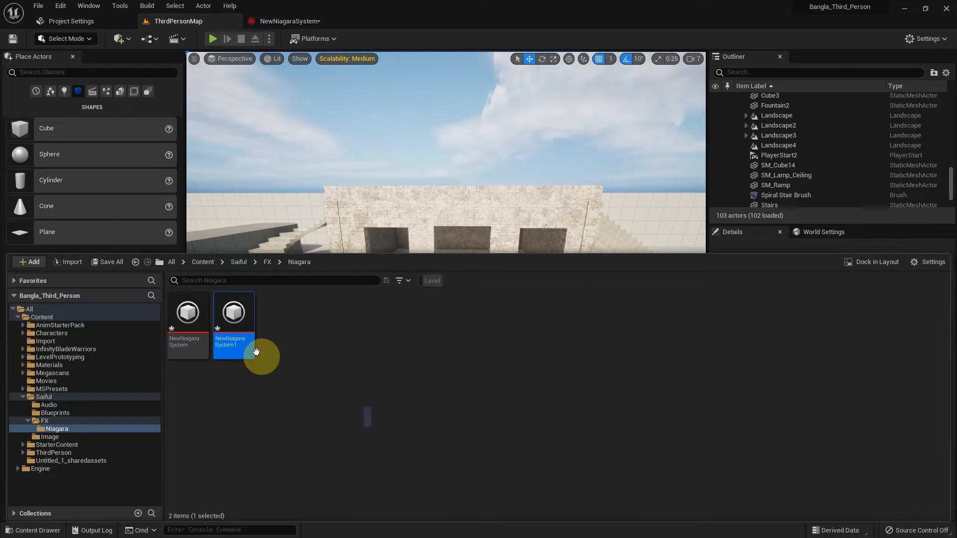
pyautogui.doubleClick(253, 350)
pyautogui.scroll(3, 107, 277)
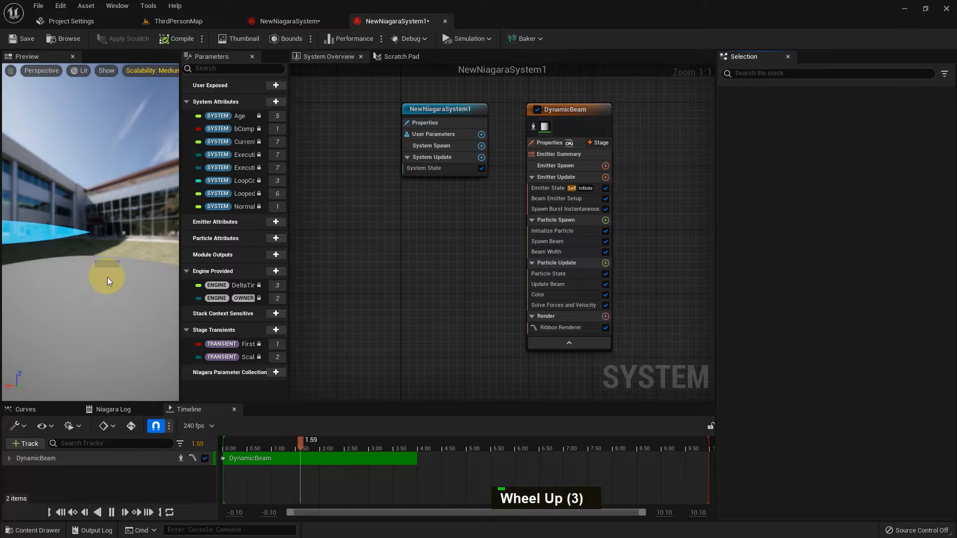
pyautogui.moveTo(103, 265); pyautogui.dragTo(99, 265, button='middle')
pyautogui.scroll(-2, 97, 264)
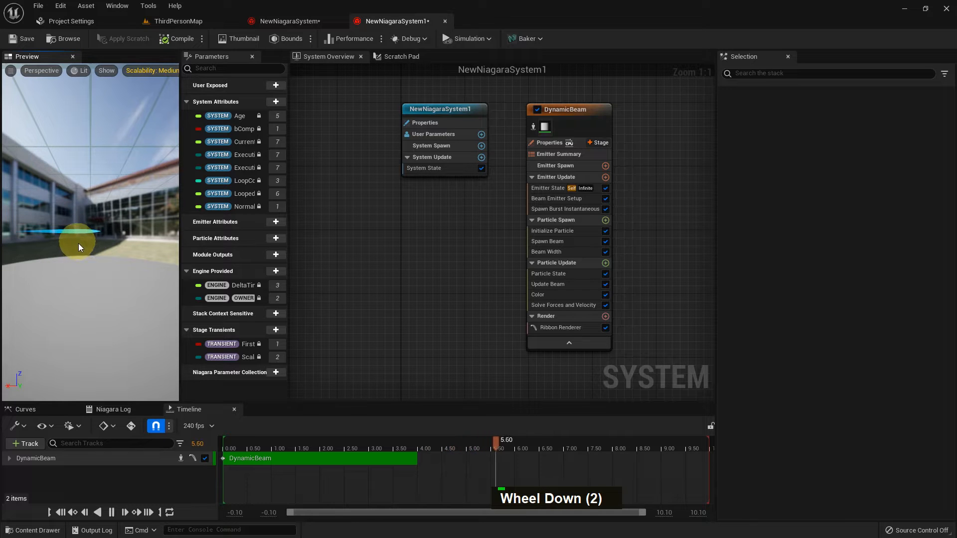
# - Go back to ThirdPersonMap and start a third Niagara System in the Niagara folder, using the selected-emitters option
pyautogui.click(178, 21)
pyautogui.middleClick(459, 313)
pyautogui.hotkey('ctrl', 'space')
pyautogui.rightClick(326, 380)
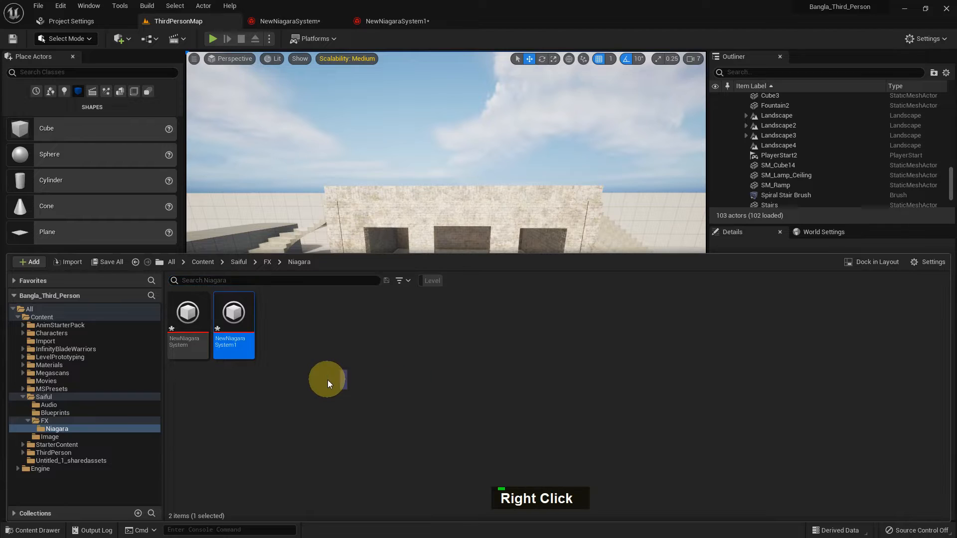
pyautogui.click(387, 178)
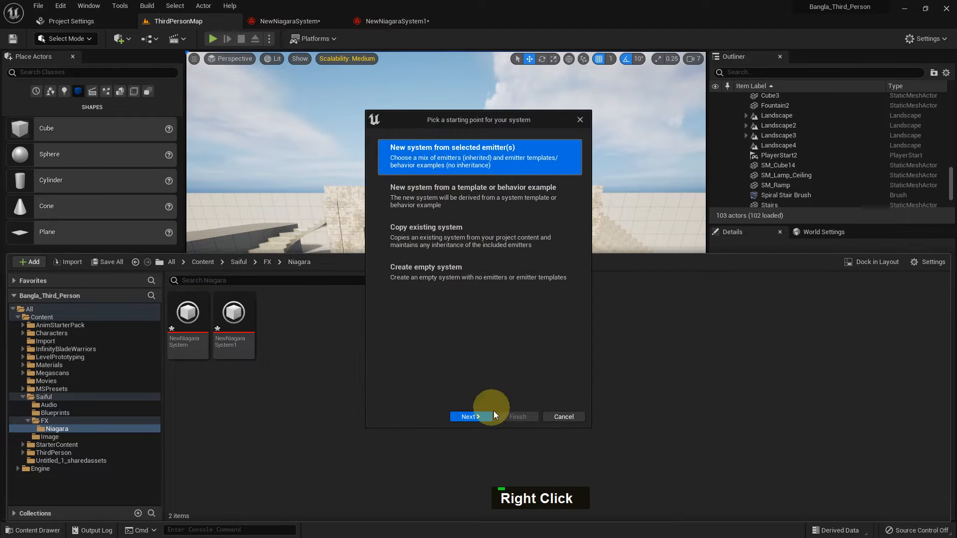
pyautogui.click(467, 417)
# - Add the Fountain template as the emitter, finish creating the system and open it for editing
pyautogui.scroll(-1, 512, 305)
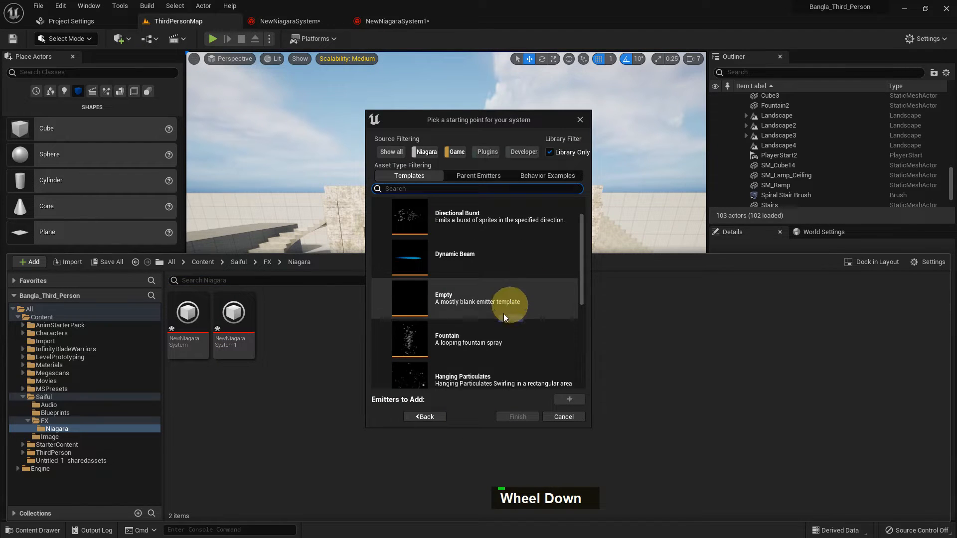
pyautogui.click(468, 352)
pyautogui.click(568, 399)
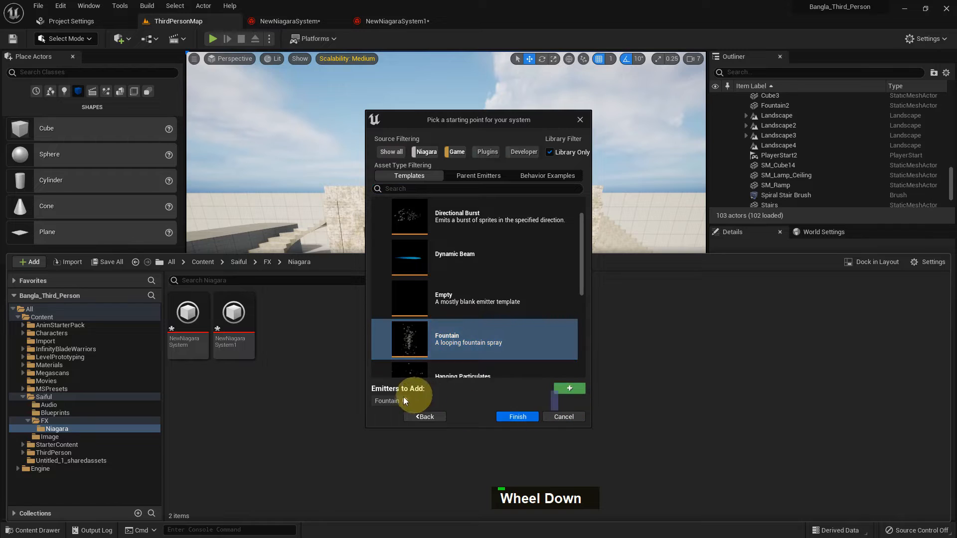
pyautogui.click(518, 416)
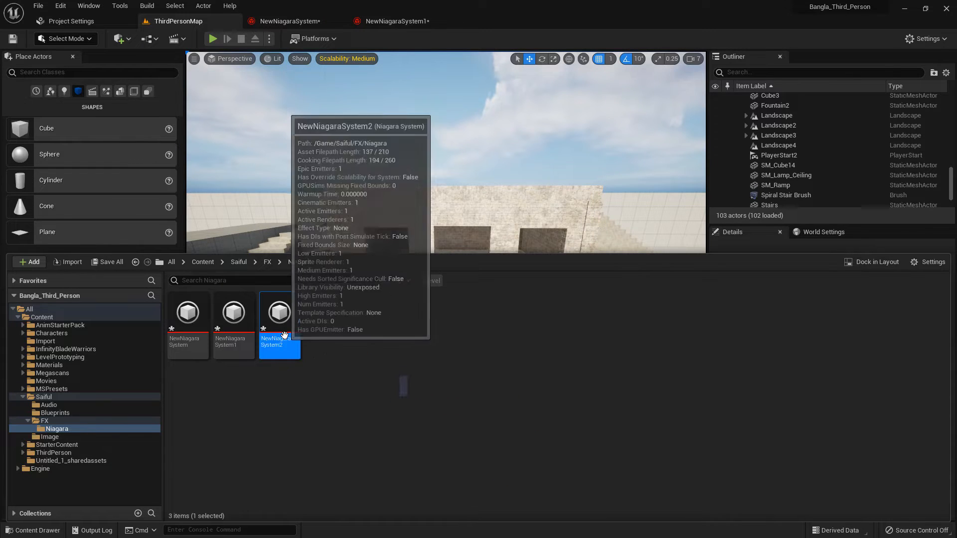
pyautogui.doubleClick(287, 340)
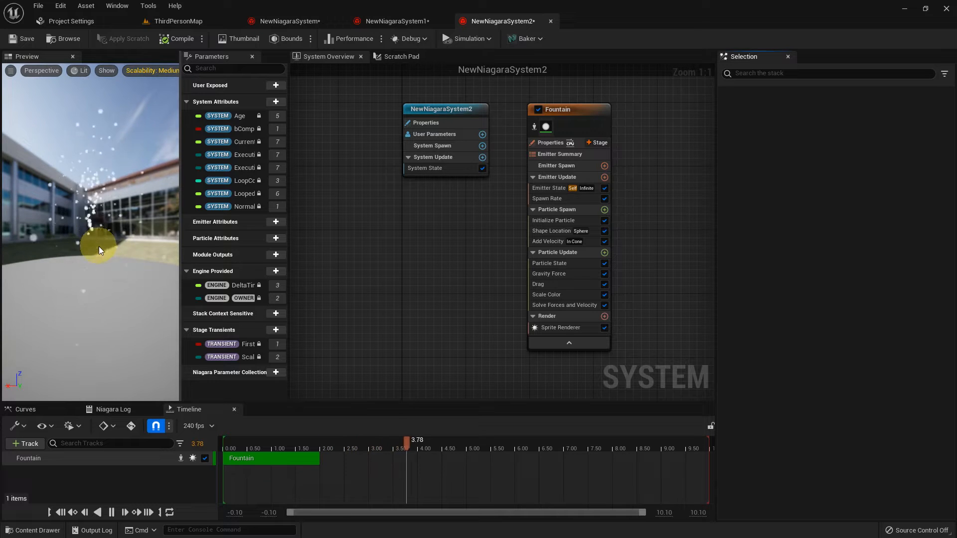
# - Return to ThirdPersonMap and start a fourth Niagara System in the Niagara folder from selected emitters, continuing to the template list
pyautogui.click(178, 21)
pyautogui.middleClick(358, 363)
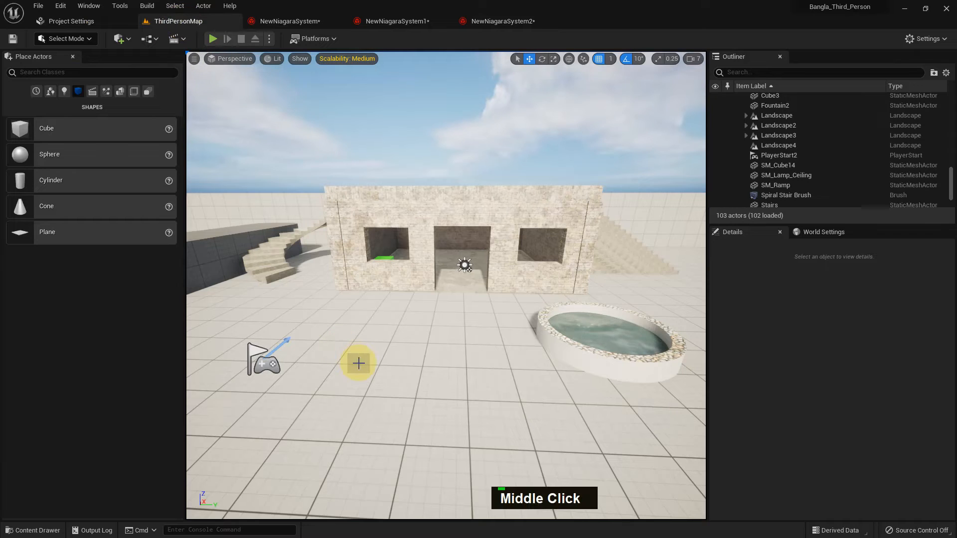
pyautogui.hotkey('ctrl', 'space')
pyautogui.rightClick(327, 395)
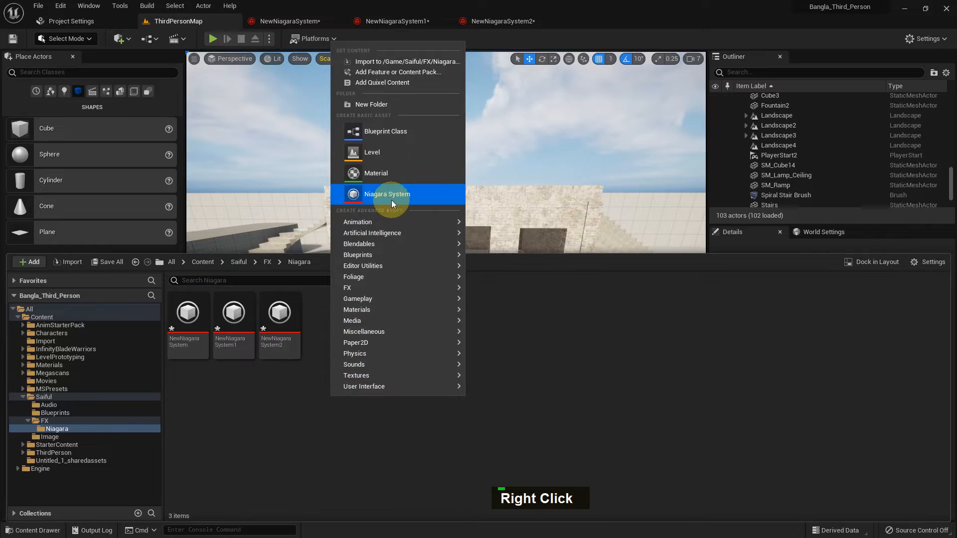
pyautogui.click(379, 193)
pyautogui.scroll(-2, 506, 241)
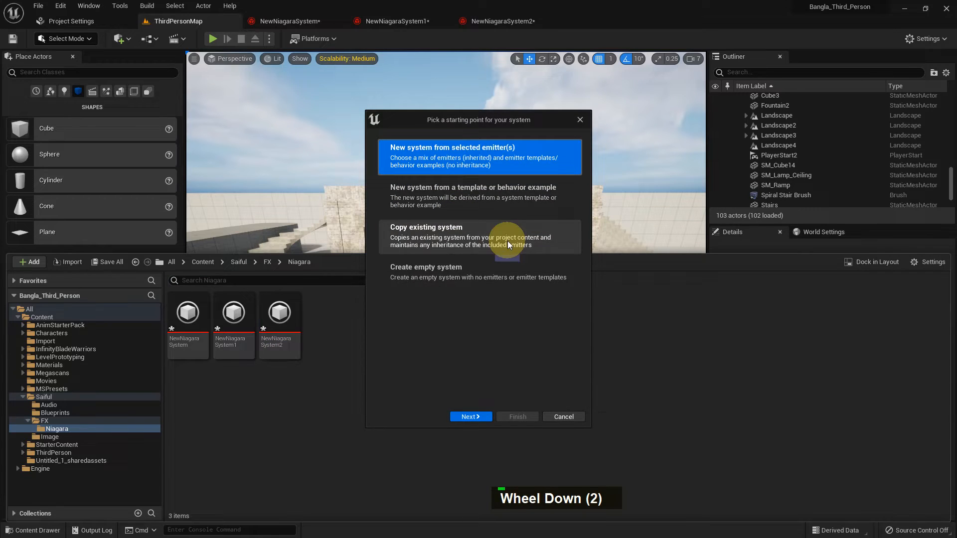
pyautogui.click(468, 417)
# - Add the Upward Mesh Burst template as the emitter, finish creating the system and open it to preview the burst
pyautogui.scroll(-18, 456, 298)
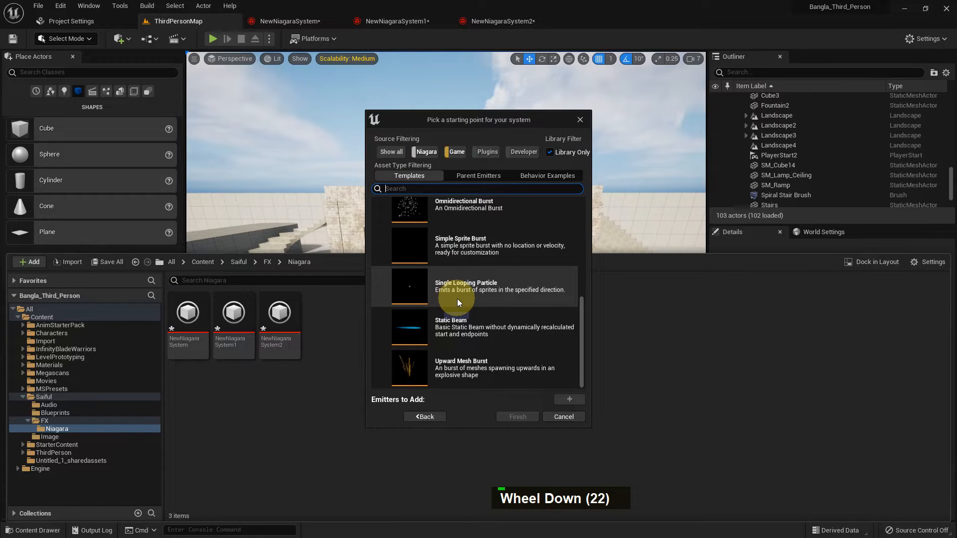
pyautogui.scroll(-3, 429, 369)
pyautogui.click(427, 367)
pyautogui.click(568, 400)
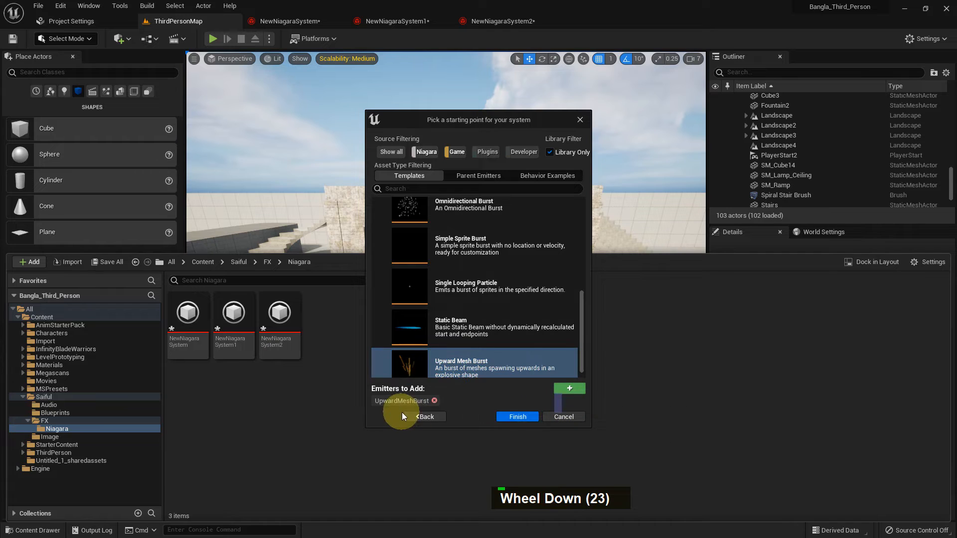
pyautogui.click(513, 416)
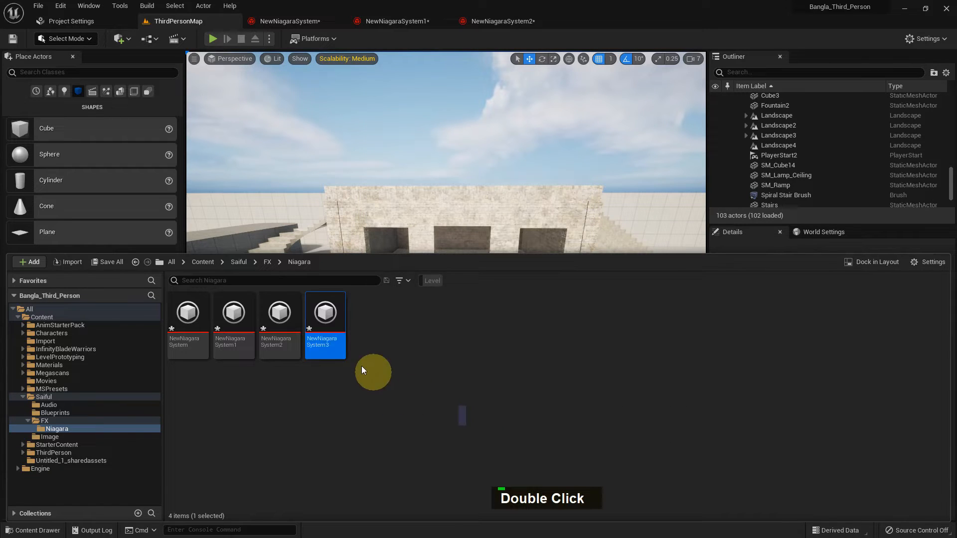
pyautogui.doubleClick(337, 338)
pyautogui.moveTo(106, 265); pyautogui.dragTo(100, 301)
pyautogui.moveTo(89, 224); pyautogui.dragTo(148, 205)
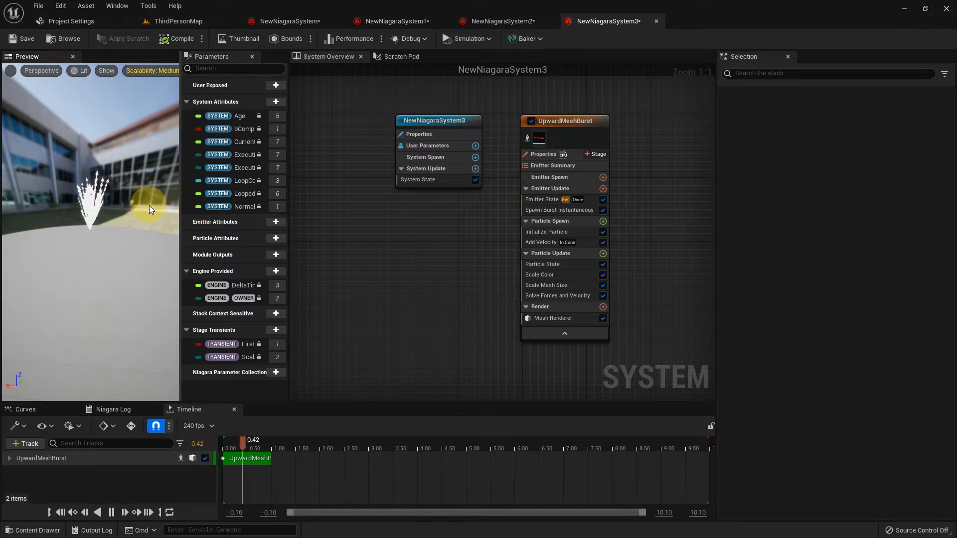
# - Return to ThirdPersonMap, create an empty Niagara System in the Niagara folder, and open it for editing
pyautogui.click(180, 22)
pyautogui.middleClick(449, 383)
pyautogui.hotkey('ctrl', 'space')
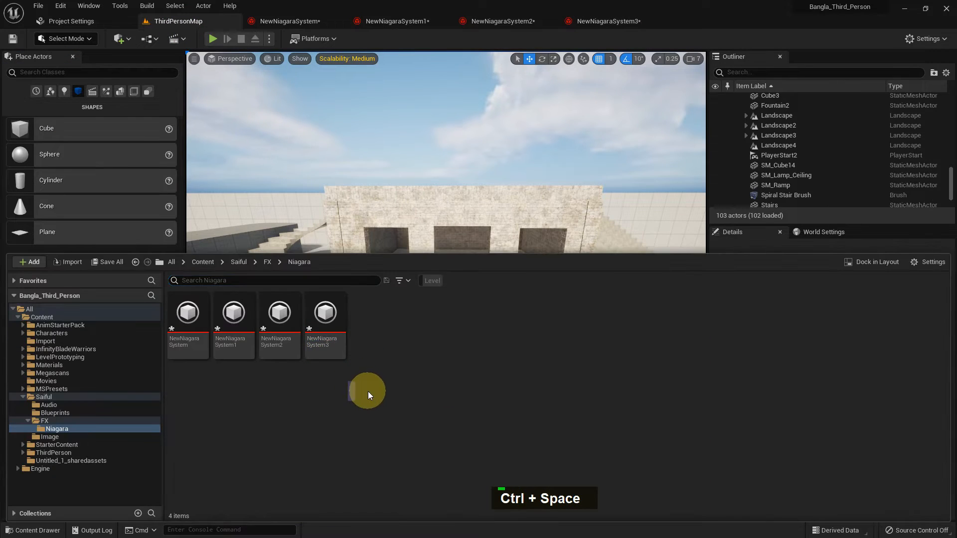
pyautogui.rightClick(367, 390)
pyautogui.click(439, 189)
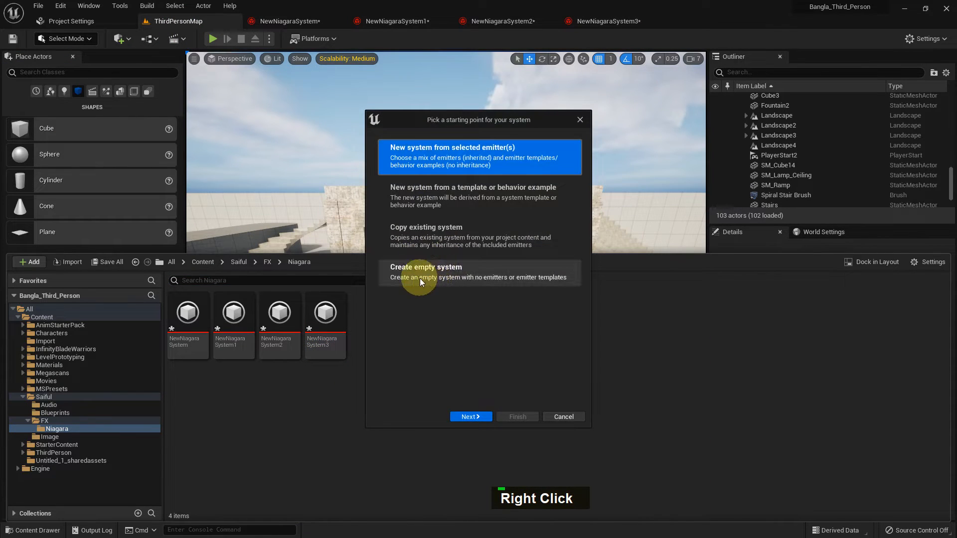
pyautogui.click(439, 271)
pyautogui.click(514, 416)
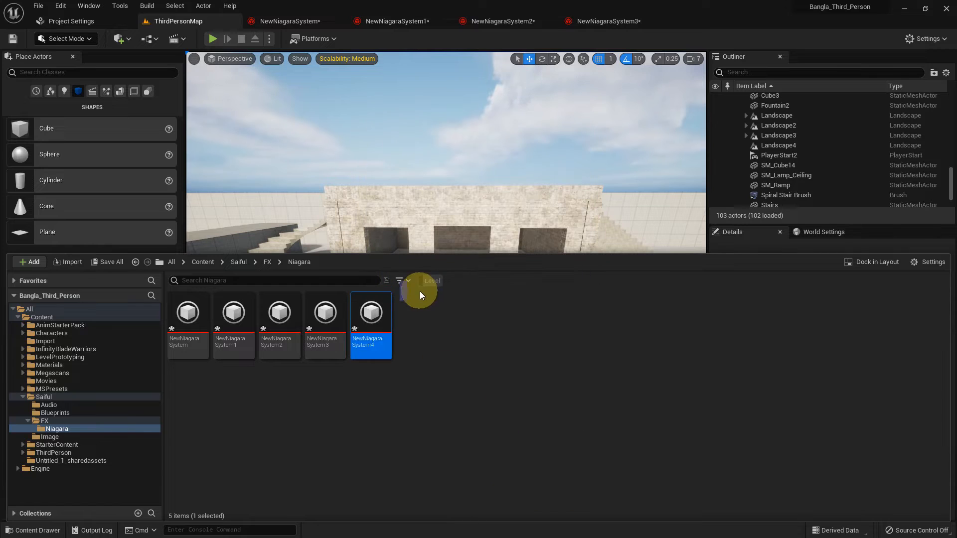
pyautogui.doubleClick(371, 324)
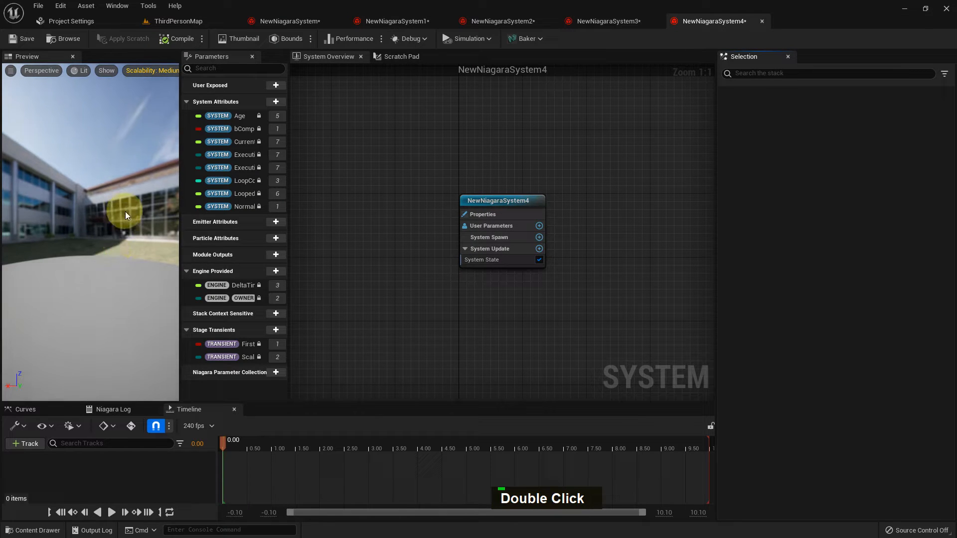
# - Review the previews of the Fountain and Dynamic Beam systems in their open editors
pyautogui.click(491, 21)
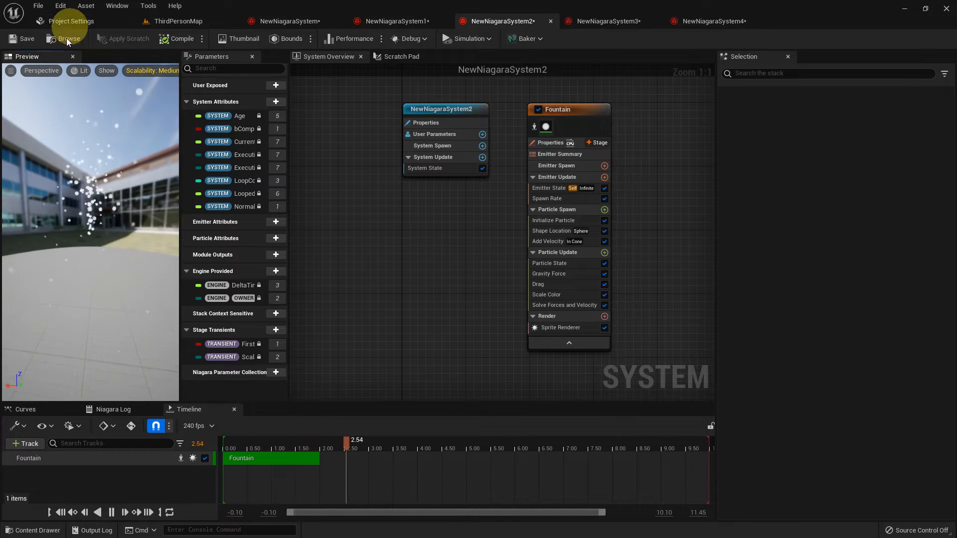
pyautogui.click(408, 21)
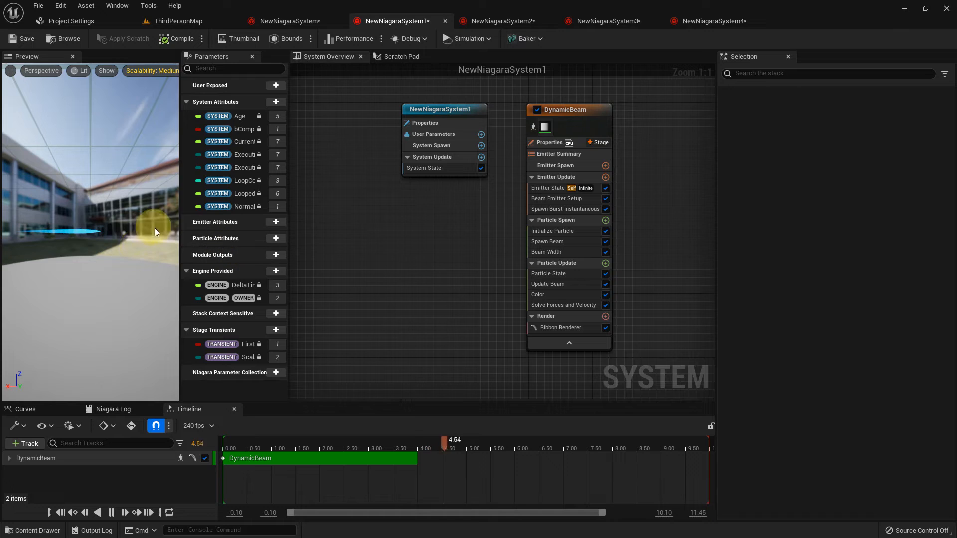
pyautogui.hotkey('ctrl', 'space')
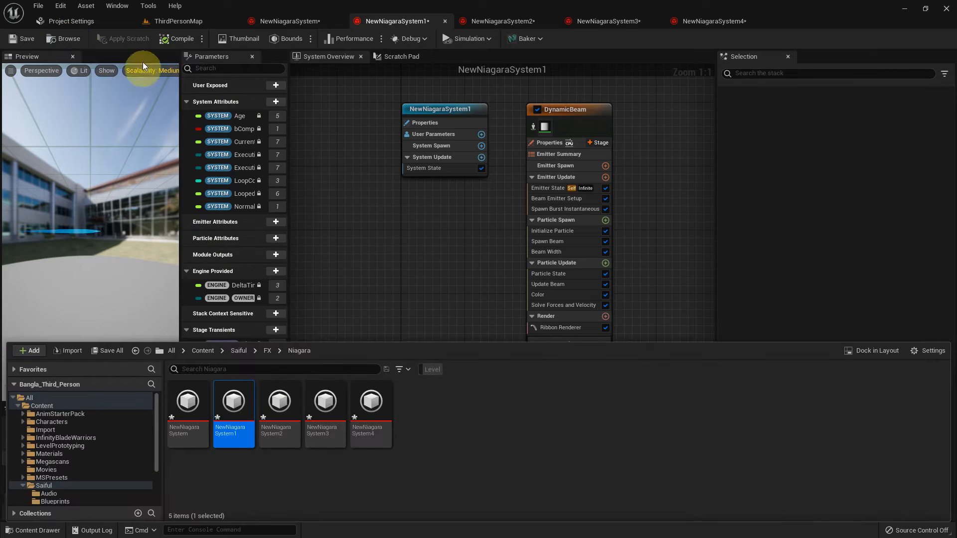
# - Place the Dynamic Beam system, NewNiagaraSystem1, in ThirdPersonMap above the open floor beside the long wall
pyautogui.click(174, 21)
pyautogui.scroll(-12, 408, 312)
pyautogui.keyDown('alt'); pyautogui.scroll(-3, 407, 313); pyautogui.keyUp('alt')
pyautogui.keyDown('alt'); pyautogui.moveTo(408, 312); pyautogui.dragTo(449, 283); pyautogui.keyUp('alt')
pyautogui.moveTo(449, 283); pyautogui.dragTo(528, 259, button='middle')
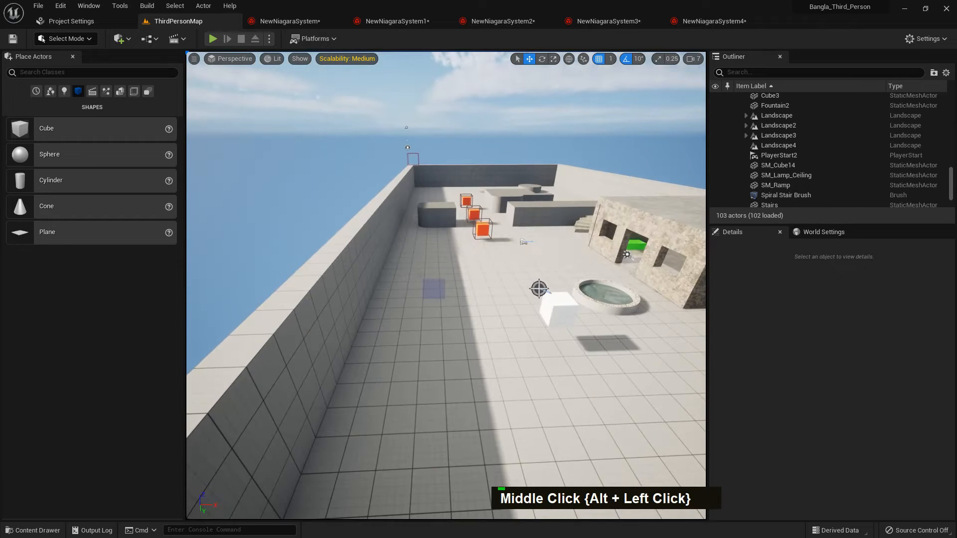
pyautogui.scroll(7, 395, 274)
pyautogui.moveTo(395, 274); pyautogui.dragTo(421, 271, button='middle')
pyautogui.scroll(3, 412, 269)
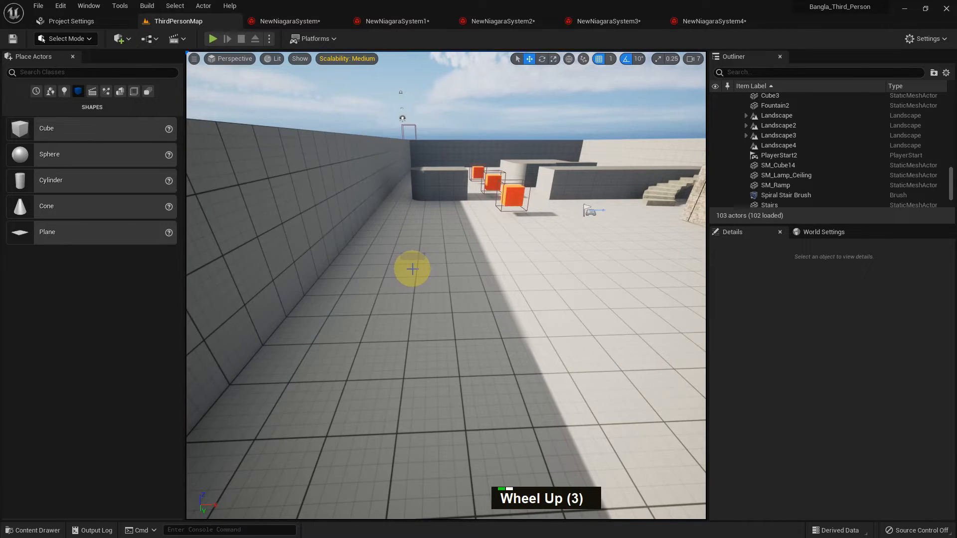
pyautogui.hotkey('ctrl', 'space')
pyautogui.moveTo(226, 335); pyautogui.dragTo(388, 278)
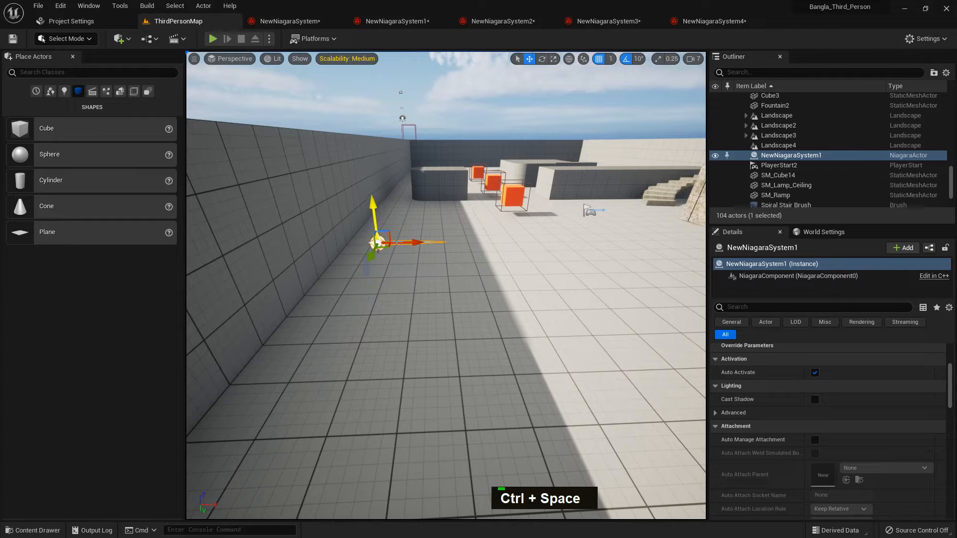
# - Place the Fountain system, NewNiagaraSystem2, in the level near the beam and raise it above the floor
pyautogui.hotkey('ctrl', 'space')
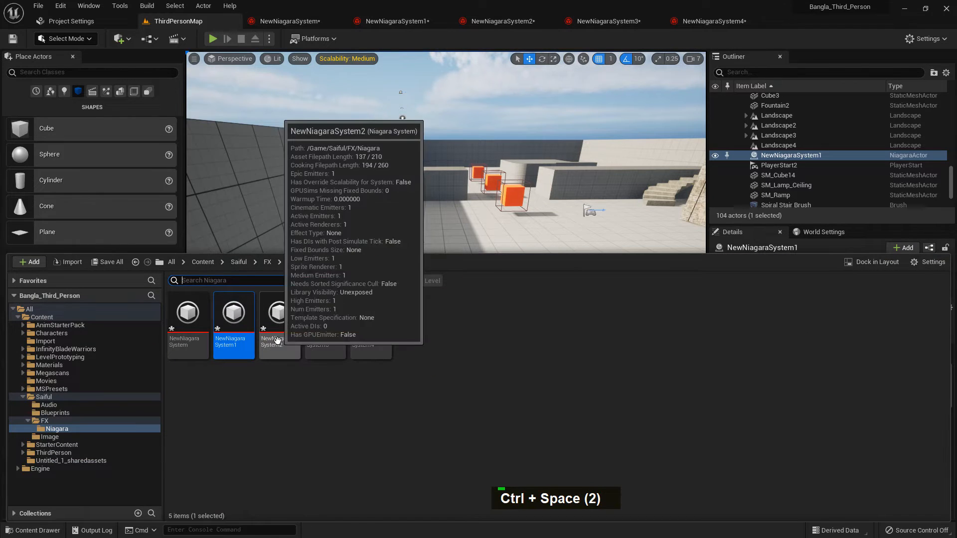
pyautogui.moveTo(277, 340); pyautogui.dragTo(378, 308)
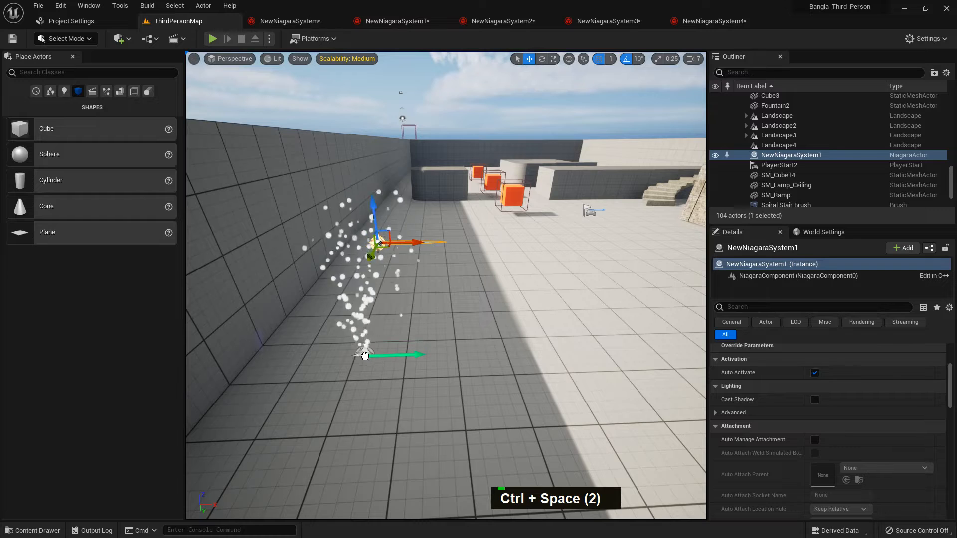
pyautogui.moveTo(364, 355); pyautogui.dragTo(365, 355)
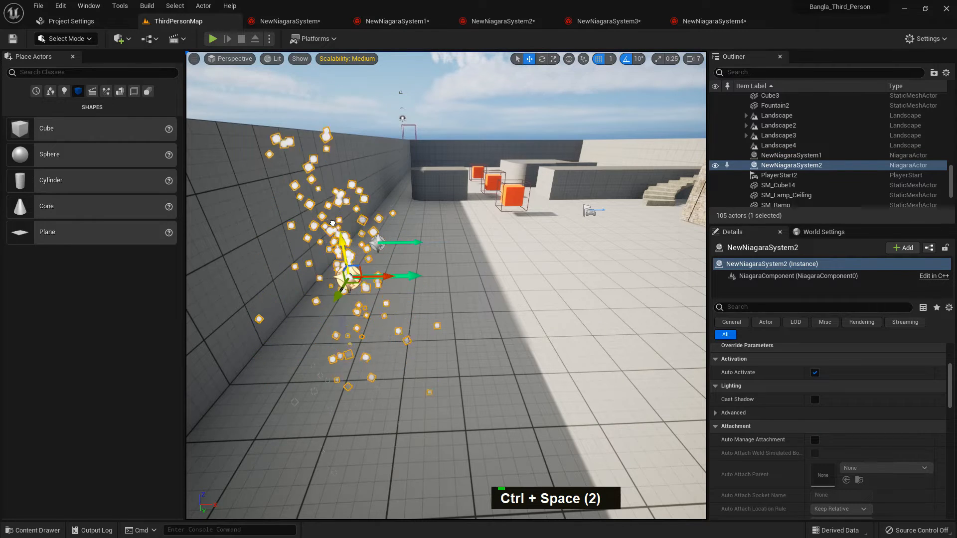
# - Deselect the fountain and play the level in the editor to view both placed Niagara effects
pyautogui.click(533, 285)
pyautogui.hotkey('alt', 'p')
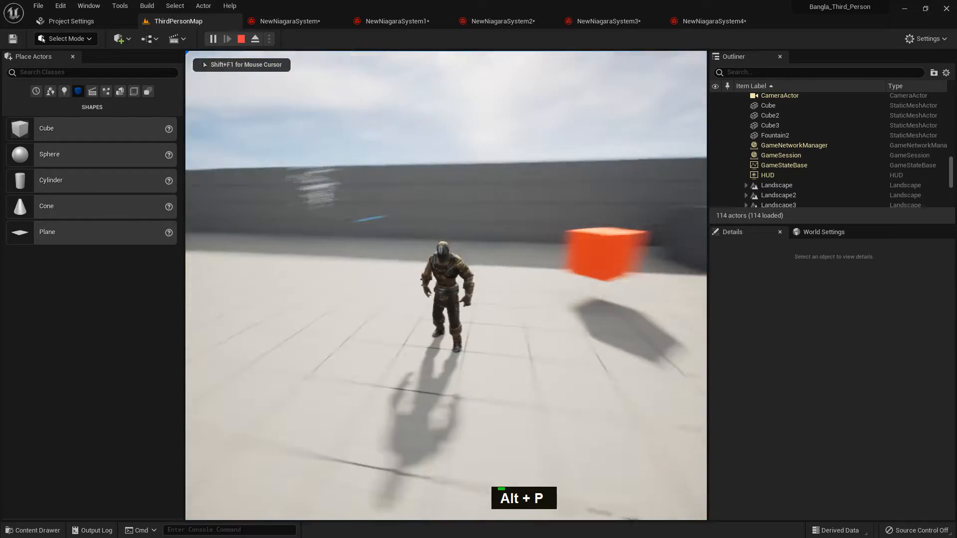
# - Run the character around the placed fountain and beam to view both effects in play, and end the play session
pyautogui.press('w')
pyautogui.press('a')
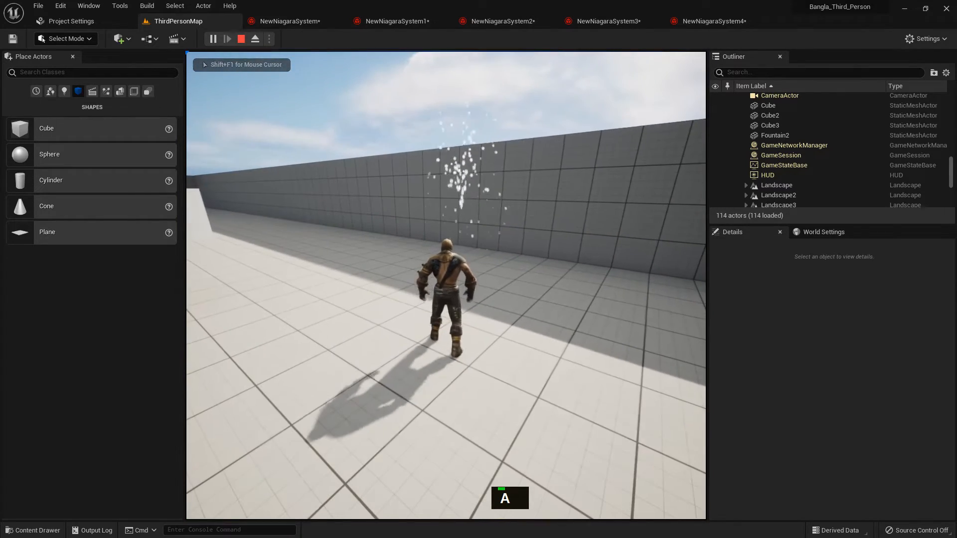
pyautogui.press('w')
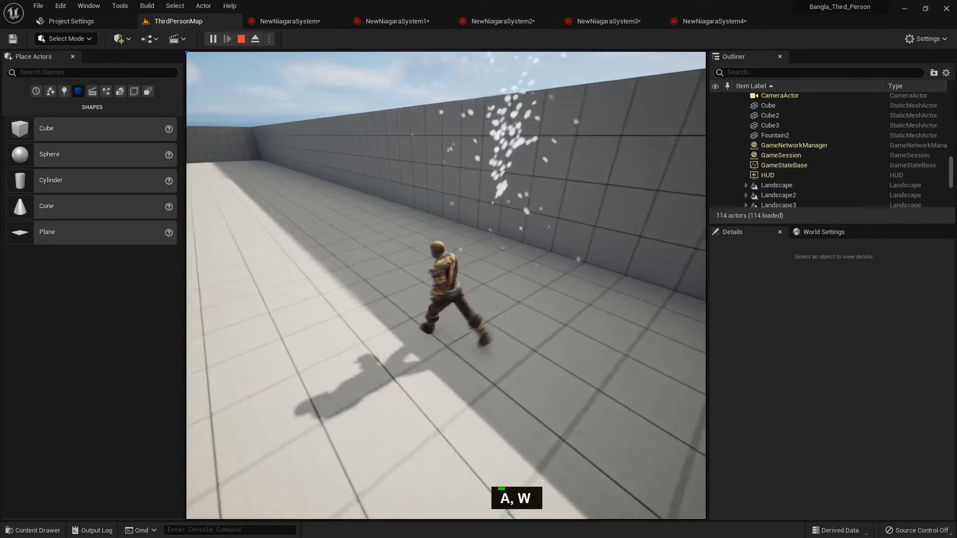
pyautogui.press('s')
pyautogui.press('d')
pyautogui.press('w')
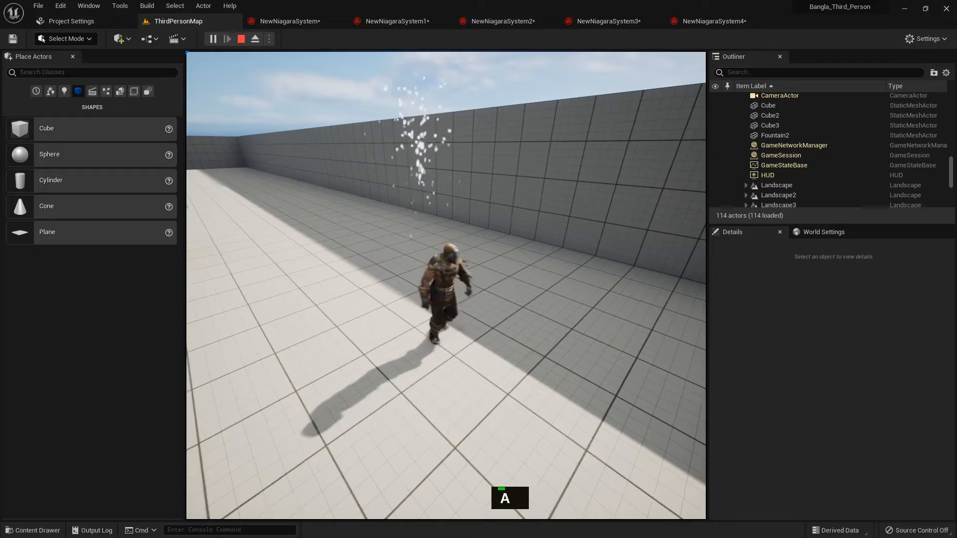
pyautogui.press('w')
pyautogui.press('s')
pyautogui.press('s')
pyautogui.press('s')
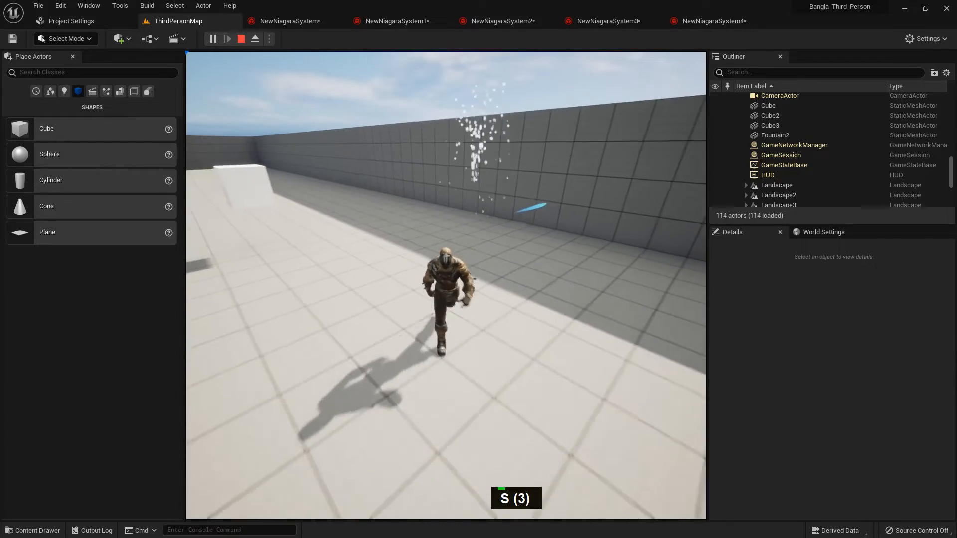
pyautogui.press('d')
pyautogui.press('a')
pyautogui.press('w')
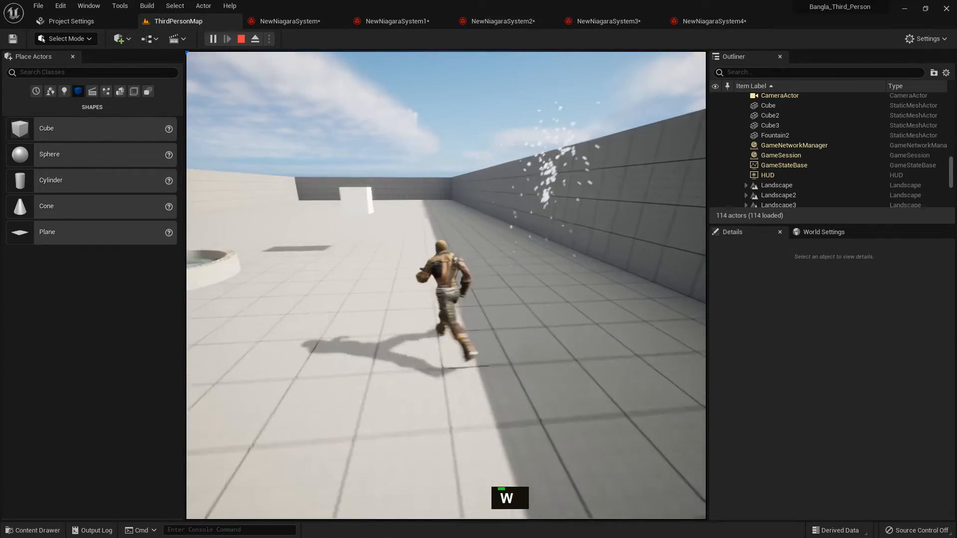
pyautogui.press('s')
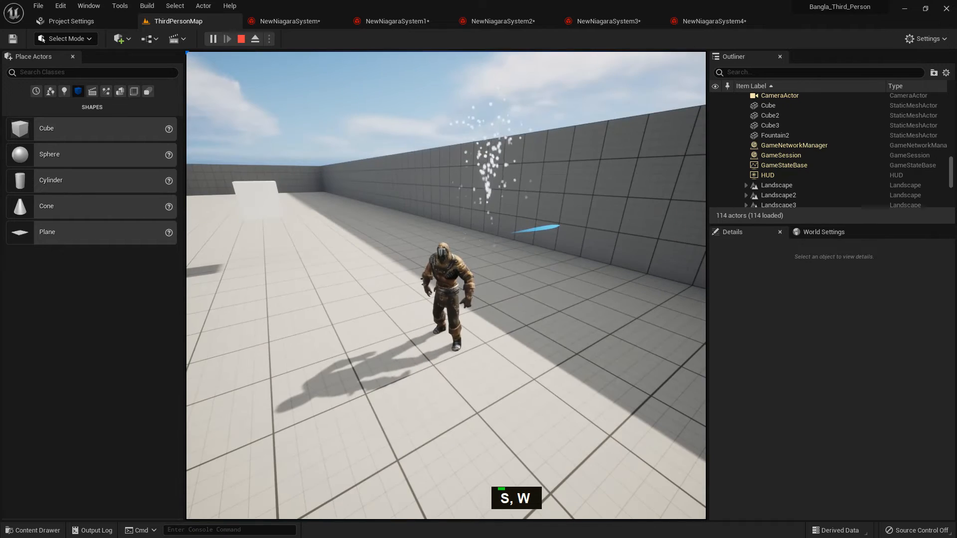
pyautogui.press('Escape')
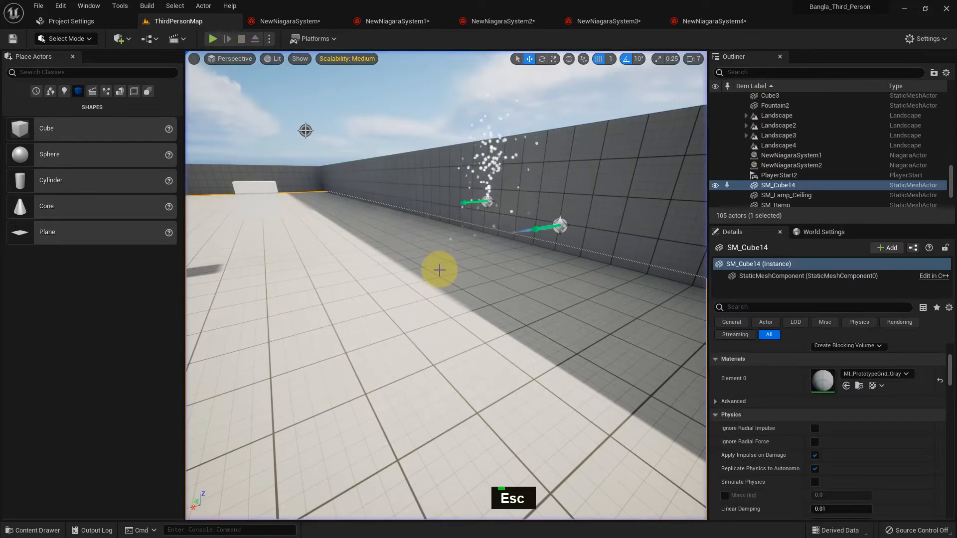
# - Review the Dynamic Beam system and compare the Fountain system's system node with its emitter node and their properties
pyautogui.click(421, 20)
pyautogui.moveTo(172, 185); pyautogui.dragTo(120, 201)
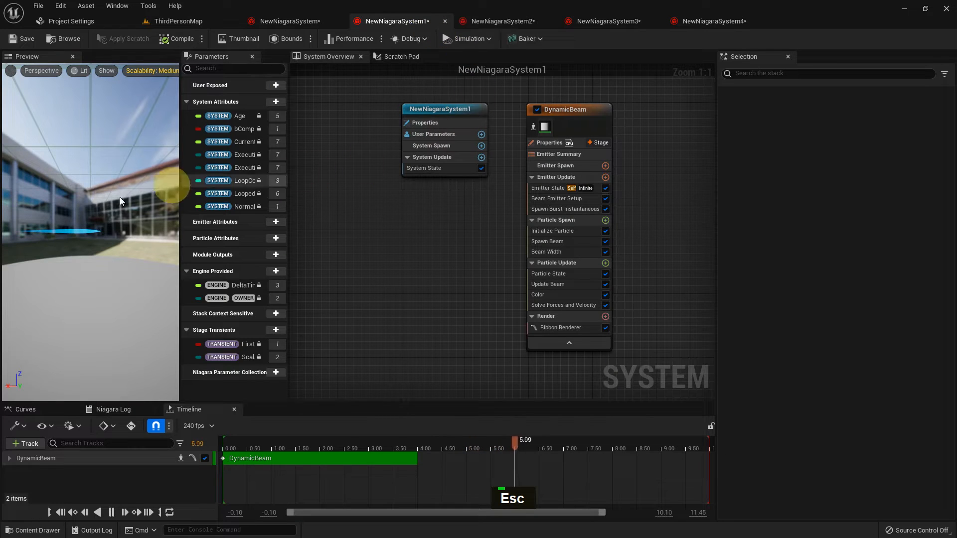
pyautogui.click(471, 20)
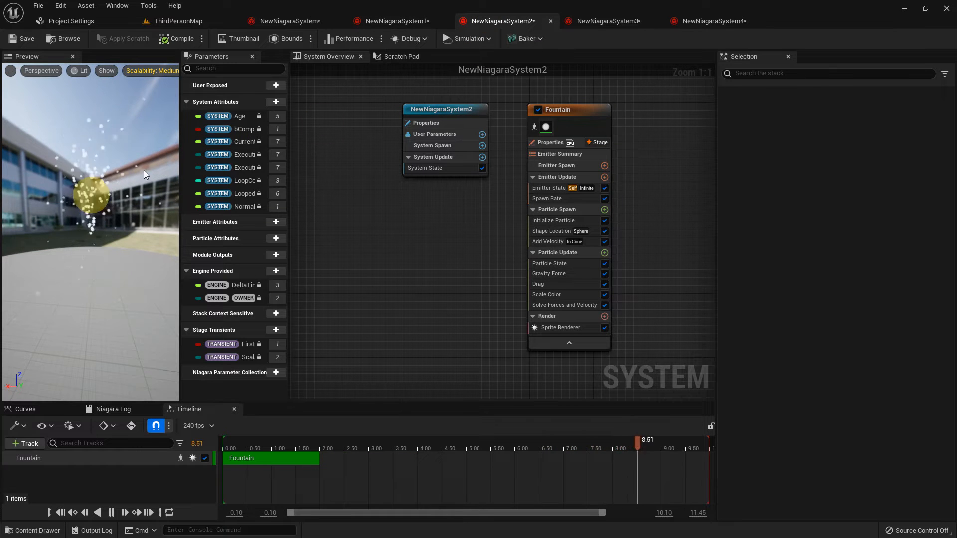
pyautogui.click(586, 118)
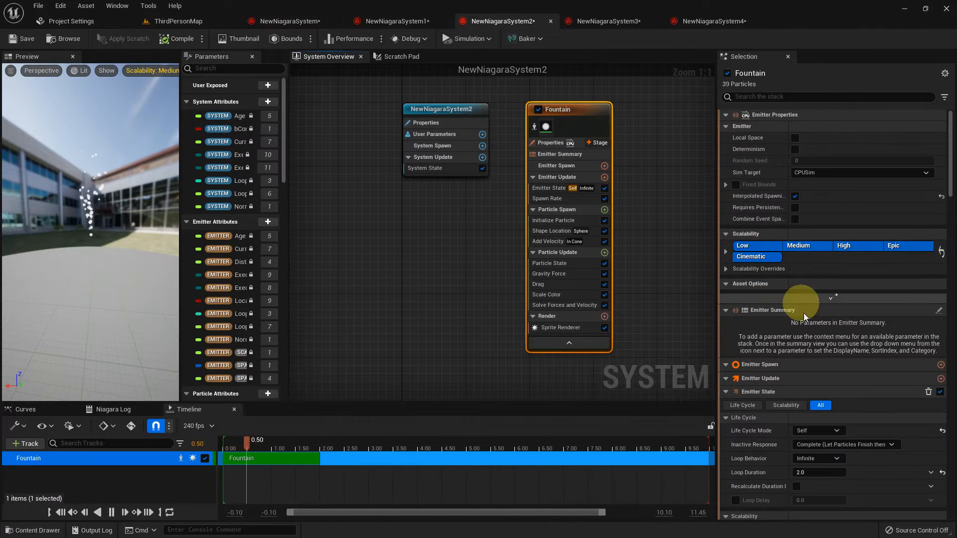
pyautogui.scroll(1, 801, 249)
pyautogui.click(453, 108)
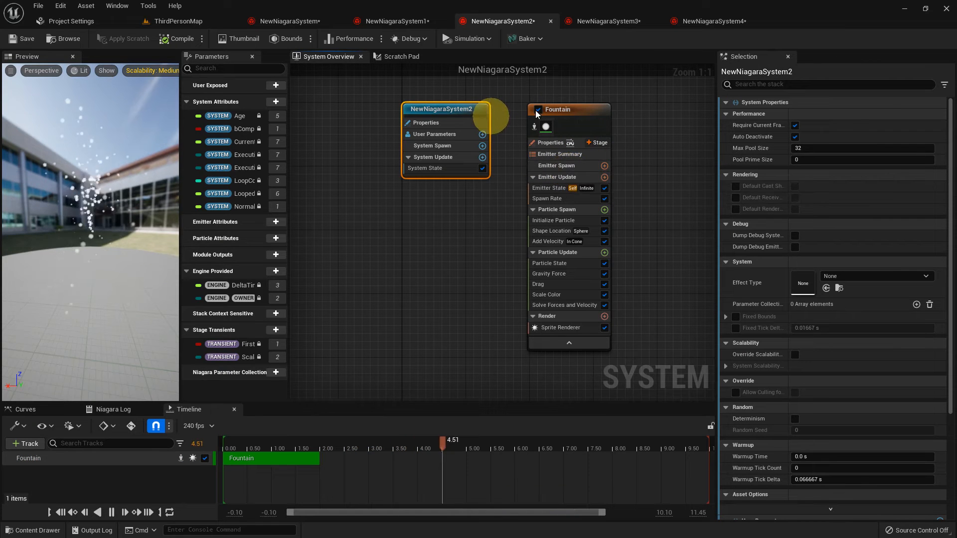
pyautogui.click(575, 118)
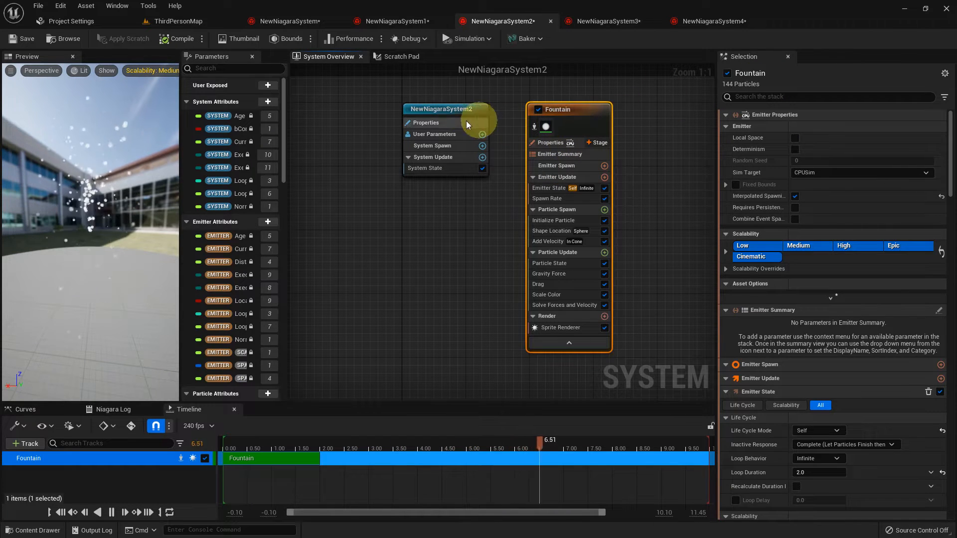
pyautogui.click(443, 110)
pyautogui.moveTo(387, 195); pyautogui.dragTo(372, 195, button='right')
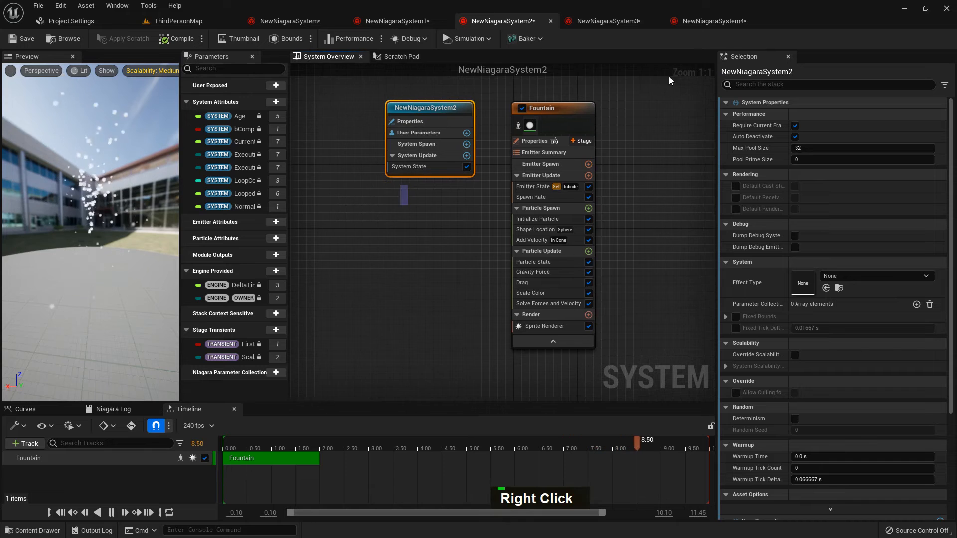
# - Examine the system nodes of the UpwardMeshBurst system, NewNiagaraSystem3, and the empty NewNiagaraSystem4
pyautogui.click(640, 21)
pyautogui.click(456, 121)
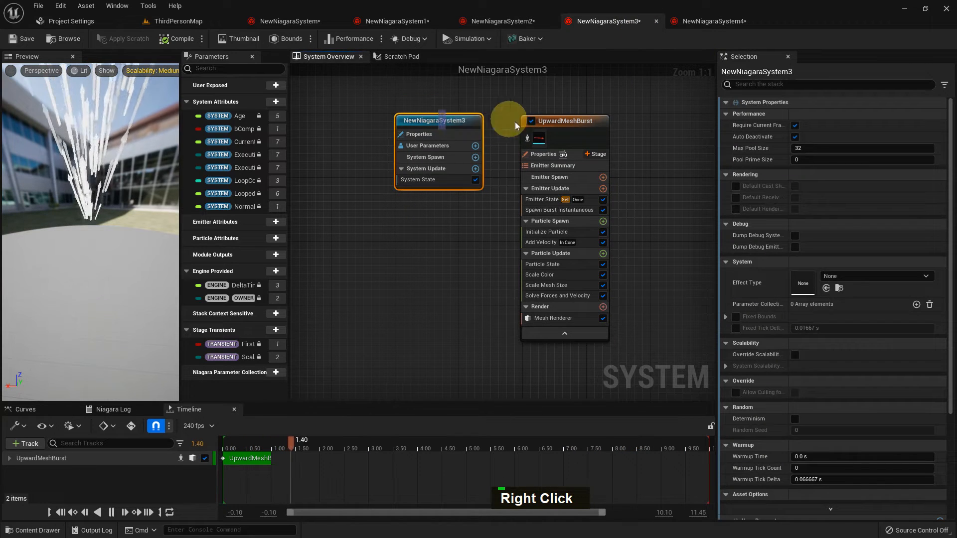
pyautogui.click(703, 21)
pyautogui.click(523, 200)
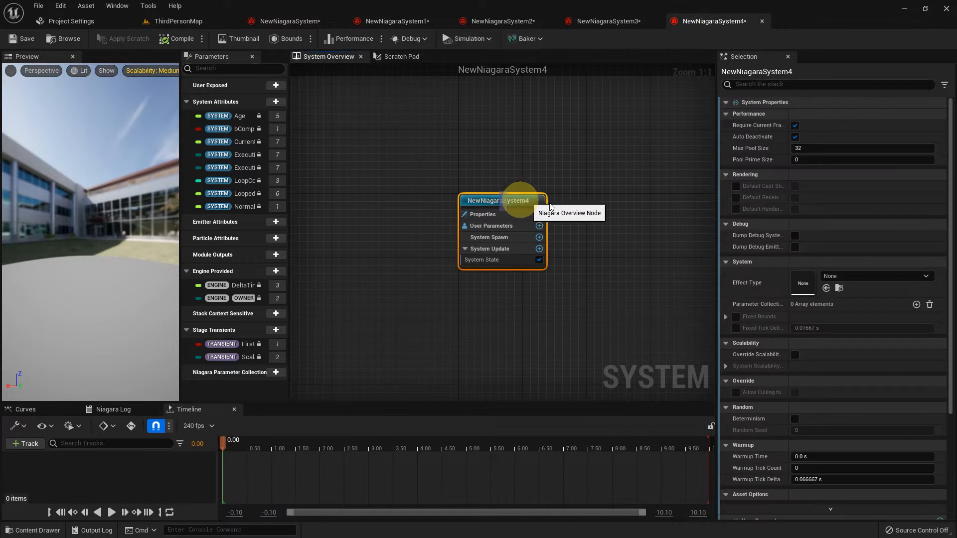
# - Add a user-exposed Linear Color parameter named First to the Fountain system, NewNiagaraSystem2
pyautogui.click(493, 21)
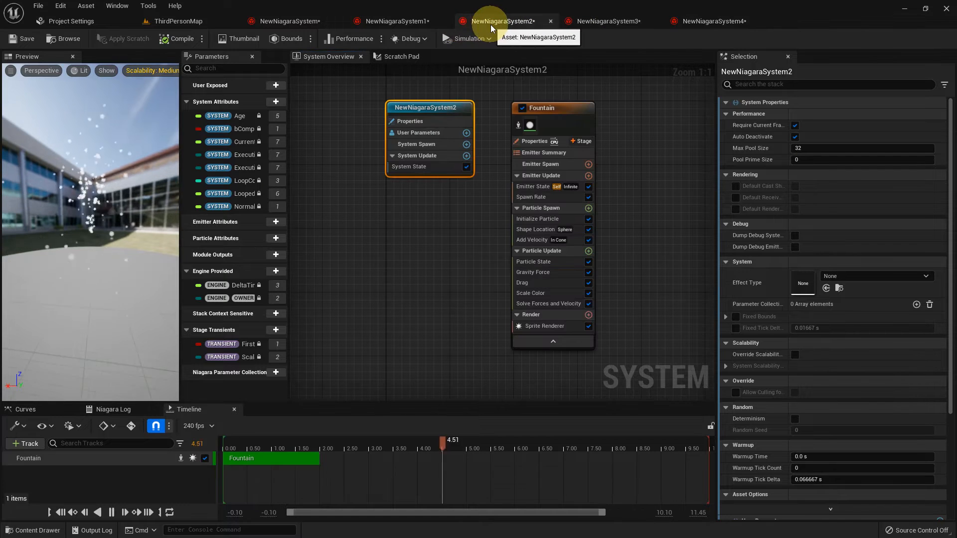
pyautogui.click(277, 85)
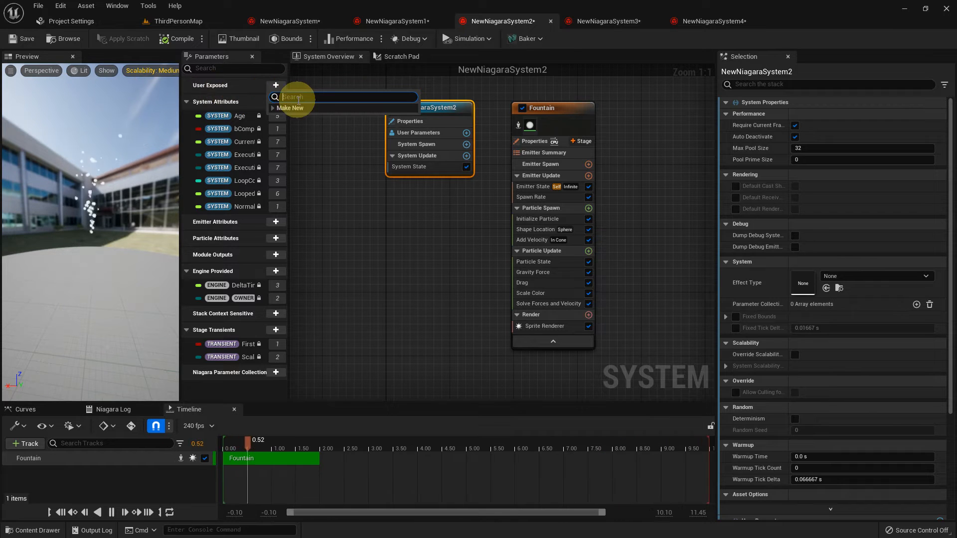
pyautogui.write('color')
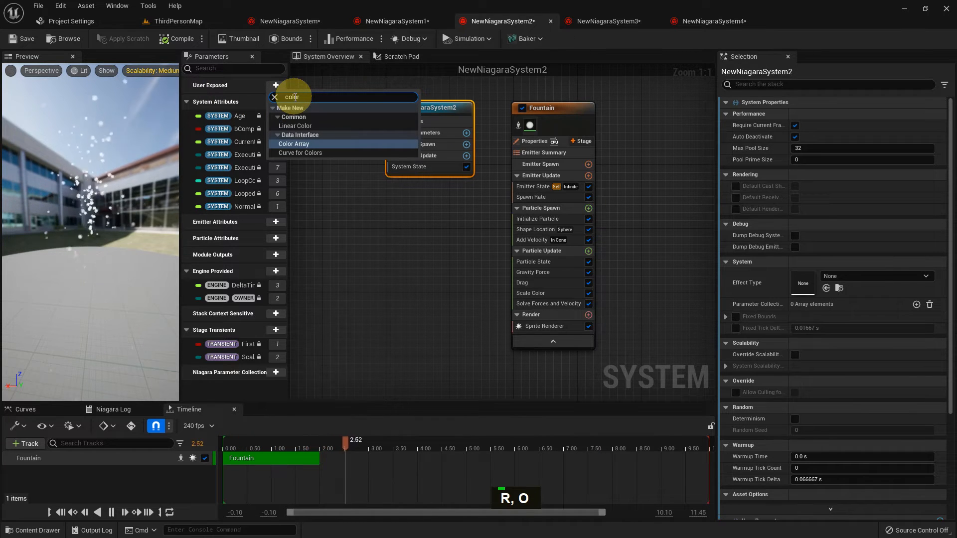
pyautogui.click(299, 126)
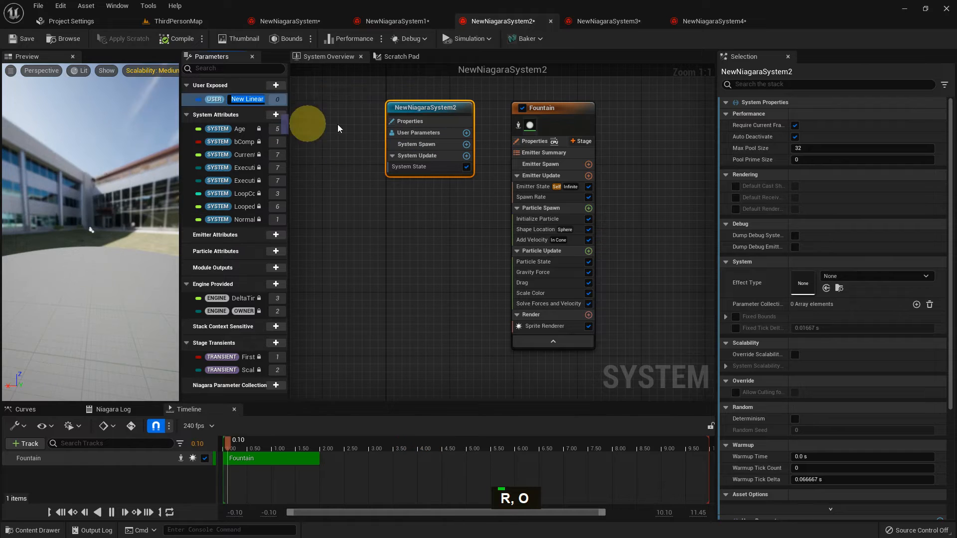
pyautogui.write('First')
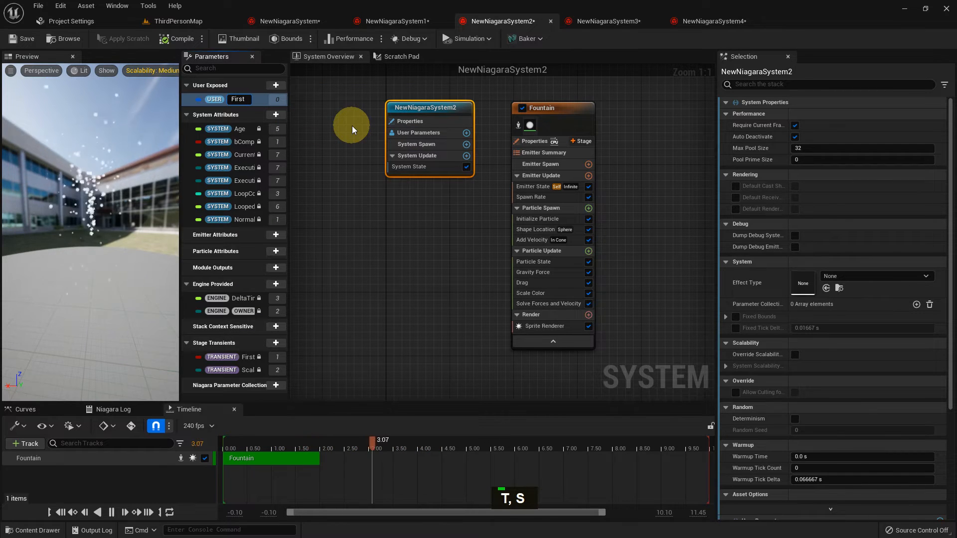
pyautogui.press('Return')
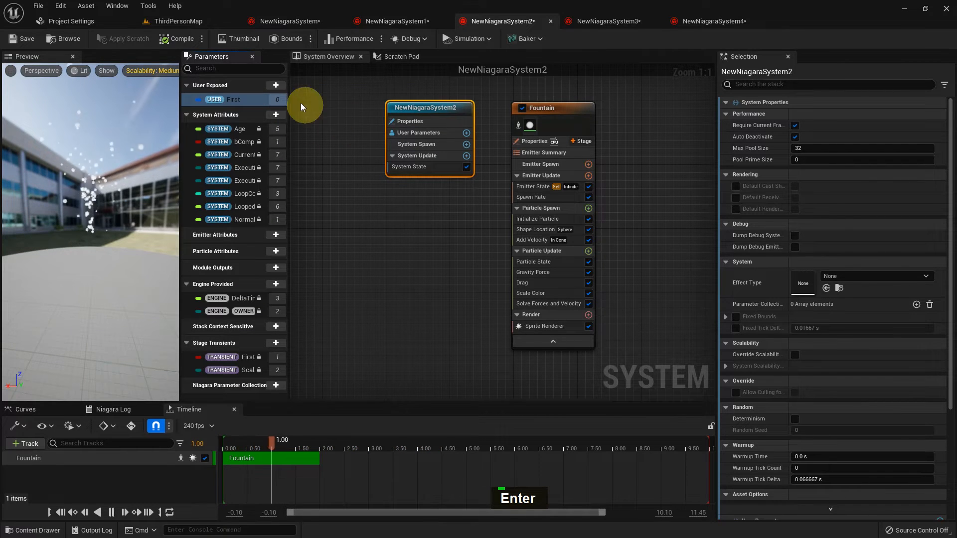
# - Add another user-exposed Linear Color parameter to the Fountain system and name it Second
pyautogui.click(283, 85)
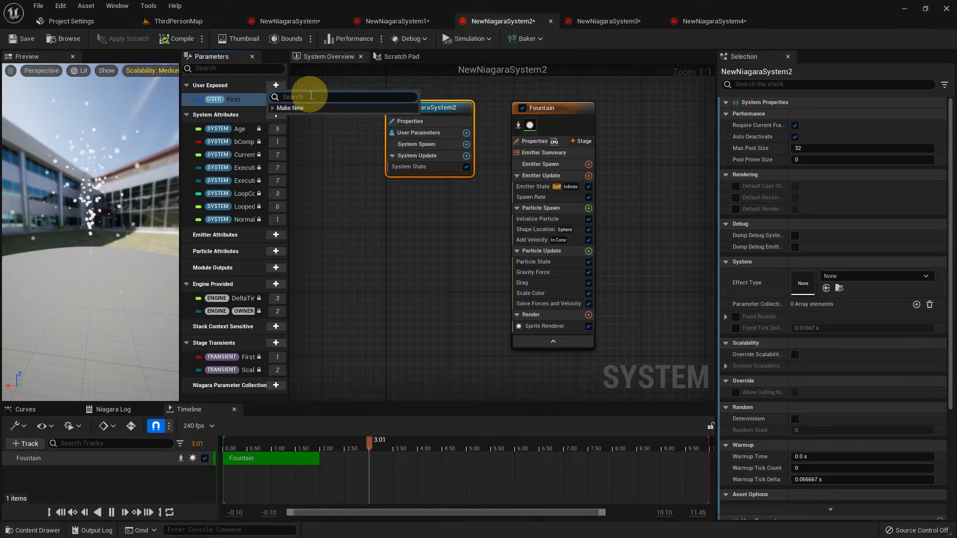
pyautogui.write('color')
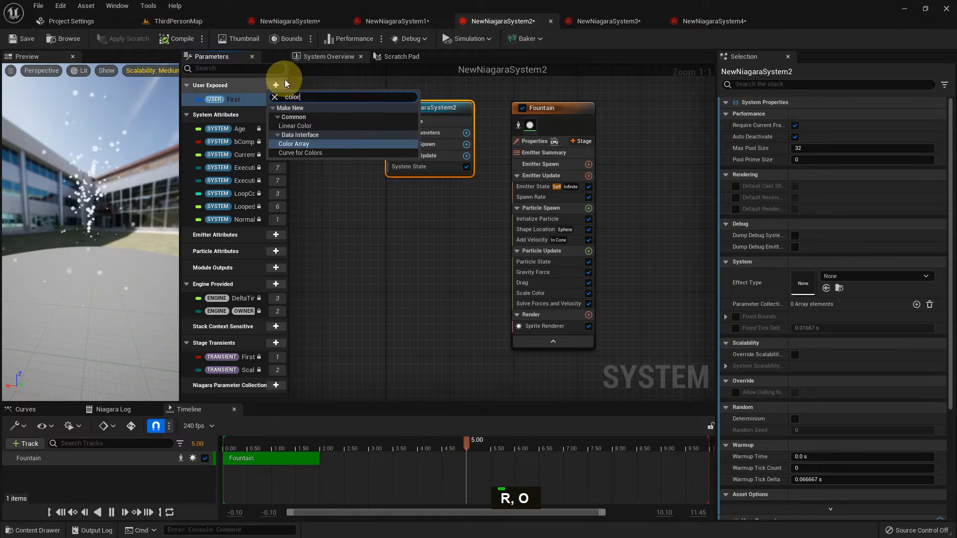
pyautogui.click(312, 126)
pyautogui.write('Second')
pyautogui.press('Return')
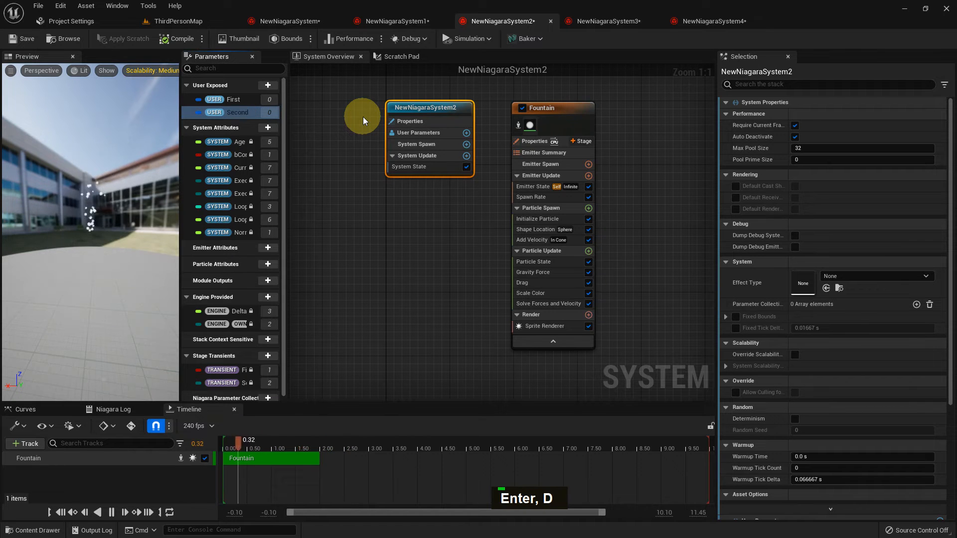
# - Set the First user parameter's color to pink, about R 1.0, G 0.085, B 0.715, in the system's properties
pyautogui.click(429, 108)
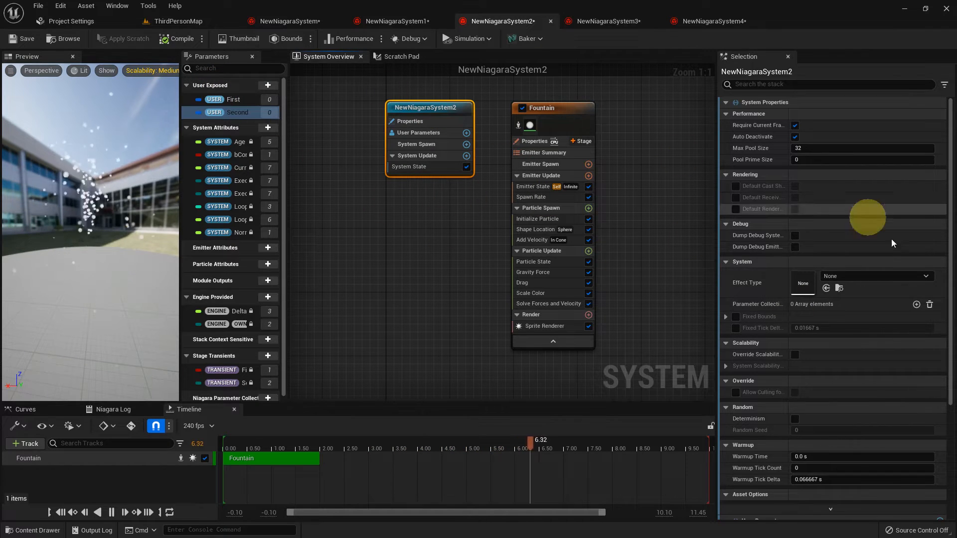
pyautogui.scroll(-11, 827, 300)
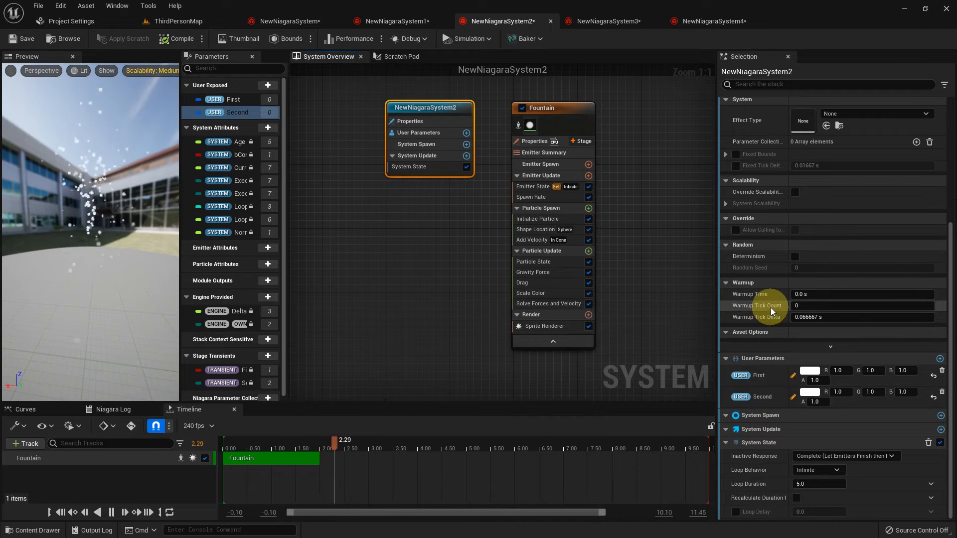
pyautogui.click(808, 368)
pyautogui.moveTo(665, 363); pyautogui.dragTo(685, 330)
pyautogui.click(726, 521)
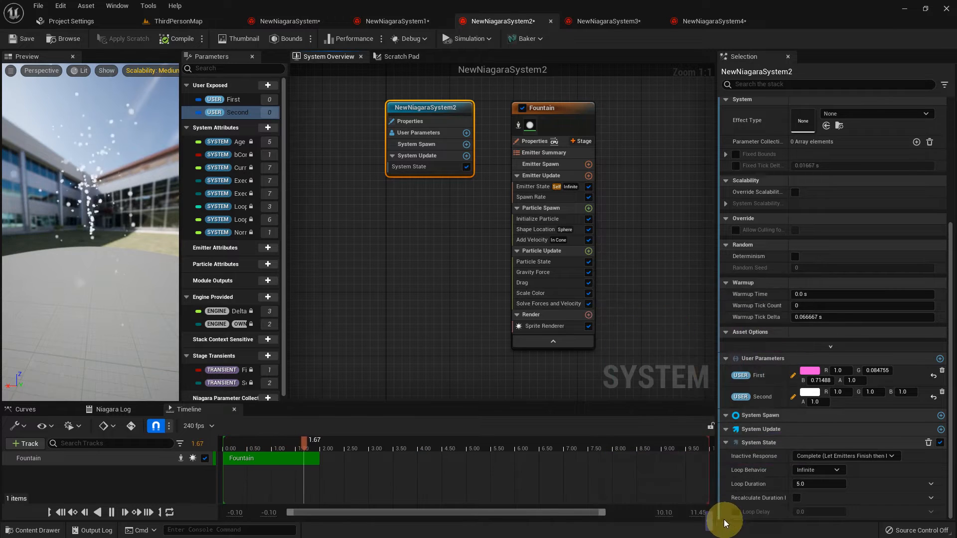
pyautogui.scroll(3, 101, 214)
pyautogui.scroll(-2, 100, 211)
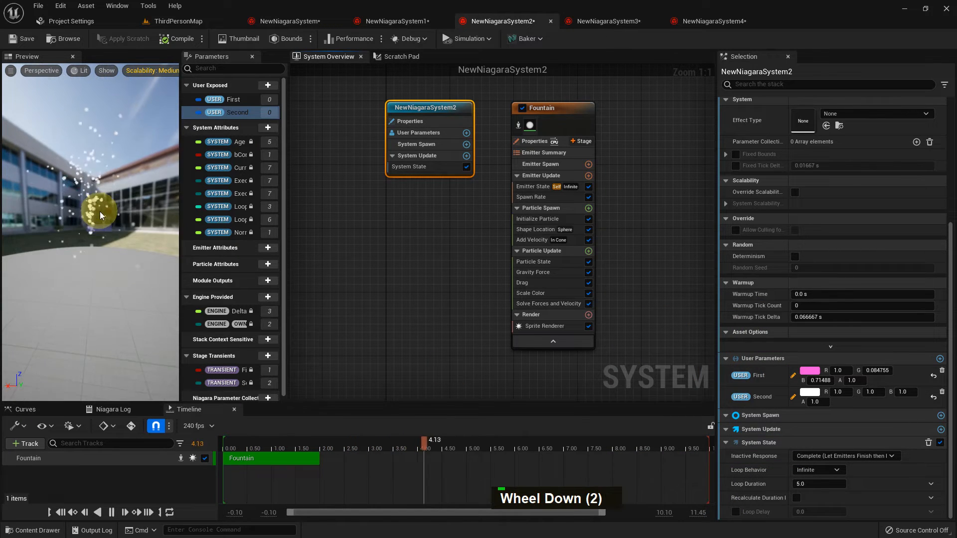
# - Set the Second user parameter's color to green, about R 0.258, G 1.0, B 0.061
pyautogui.click(810, 392)
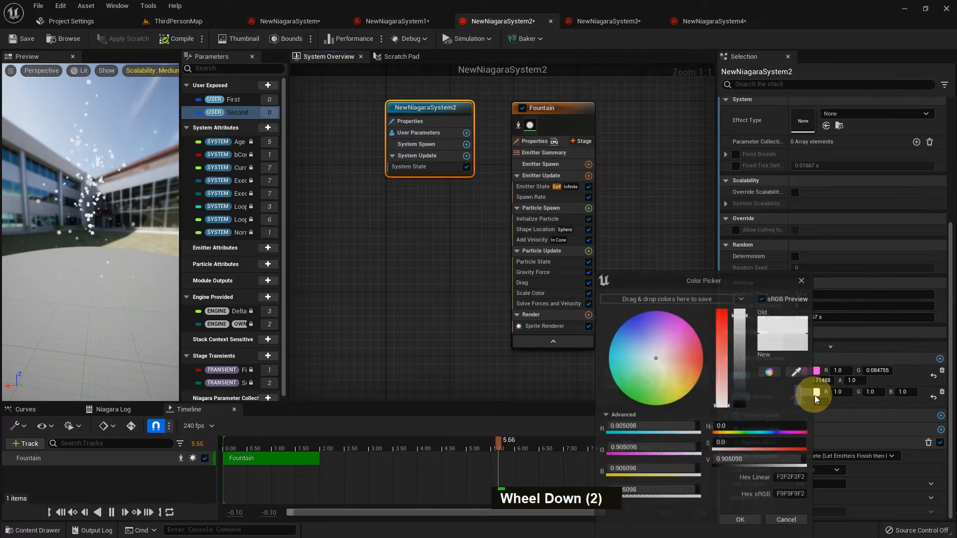
pyautogui.click(648, 401)
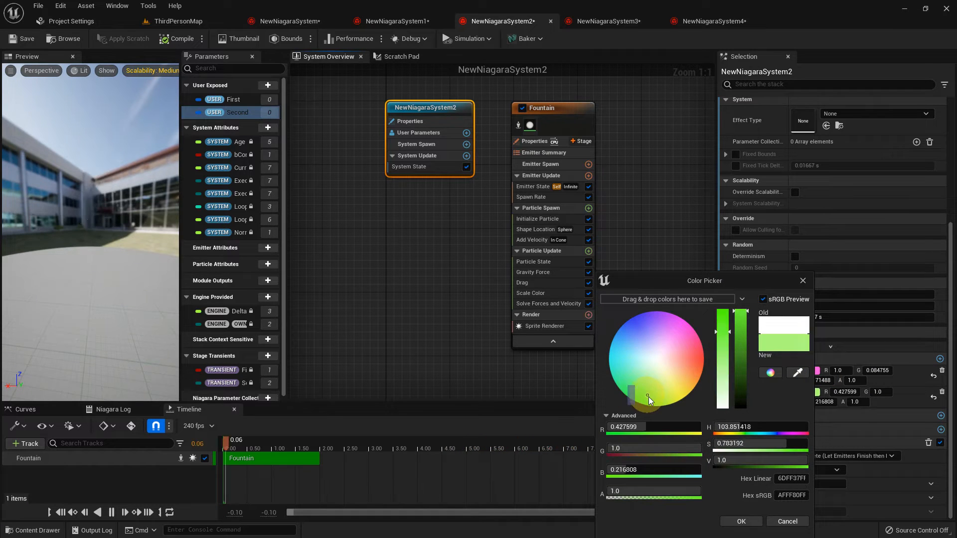
pyautogui.moveTo(649, 402); pyautogui.dragTo(642, 402)
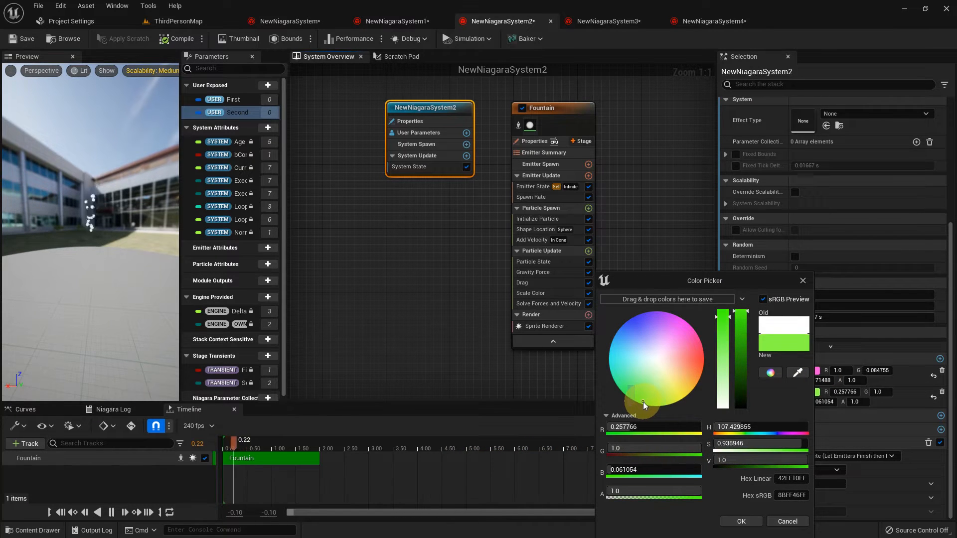
pyautogui.click(740, 523)
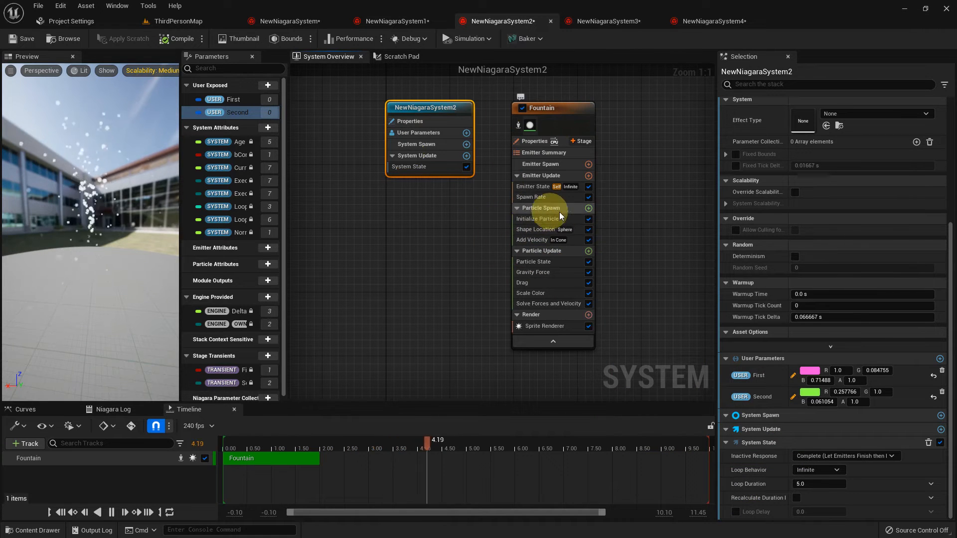
# - Try violet, red and green as the particle color in the Fountain's Initialize Particle module, then discard the color change
pyautogui.click(546, 219)
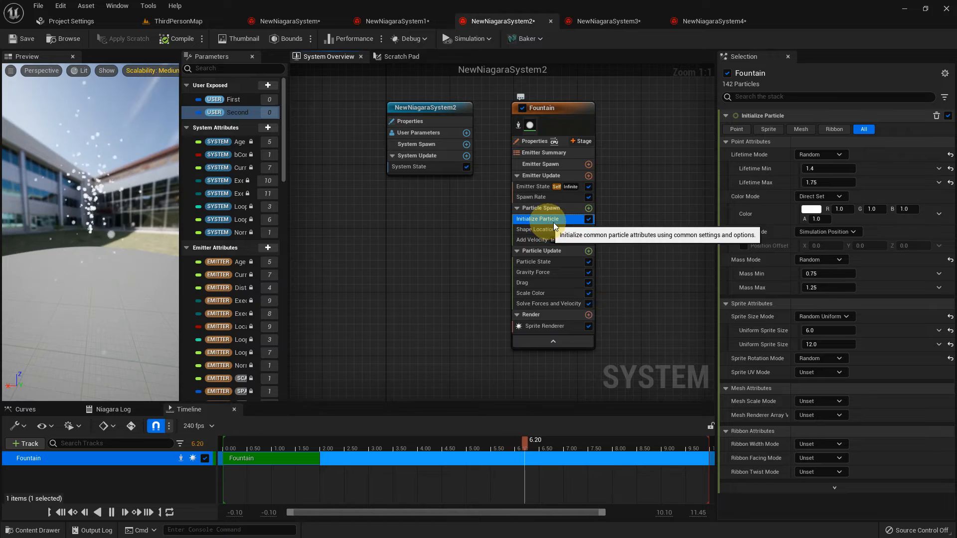
pyautogui.click(808, 212)
pyautogui.moveTo(652, 257)
pyautogui.mouseDown()
pyautogui.moveTo(644, 274)
pyautogui.moveTo(637, 267)
pyautogui.mouseUp()
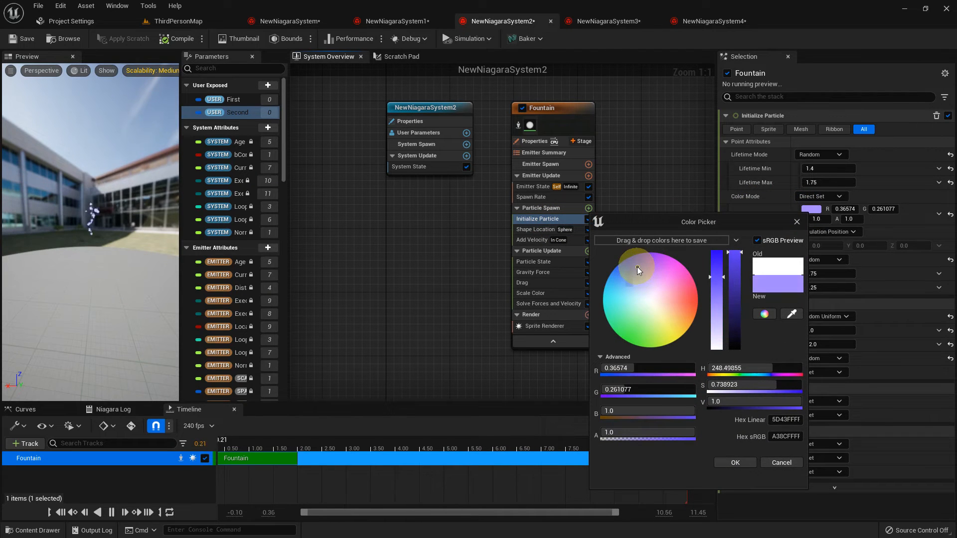
pyautogui.scroll(2, 103, 221)
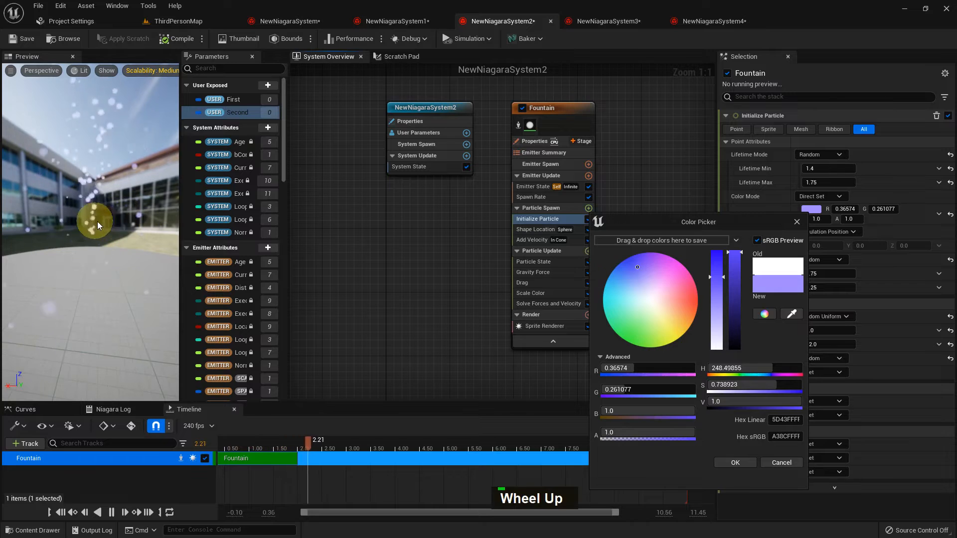
pyautogui.click(693, 298)
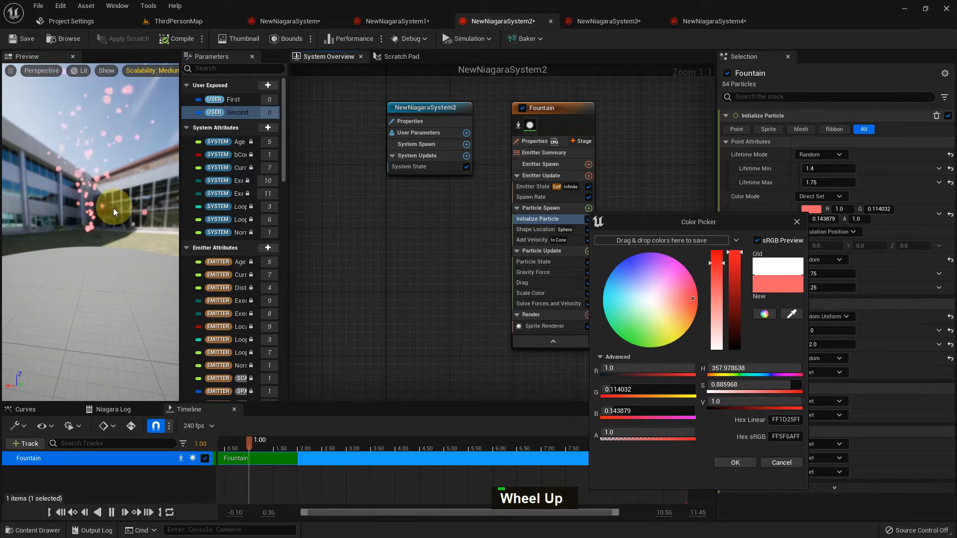
pyautogui.click(628, 332)
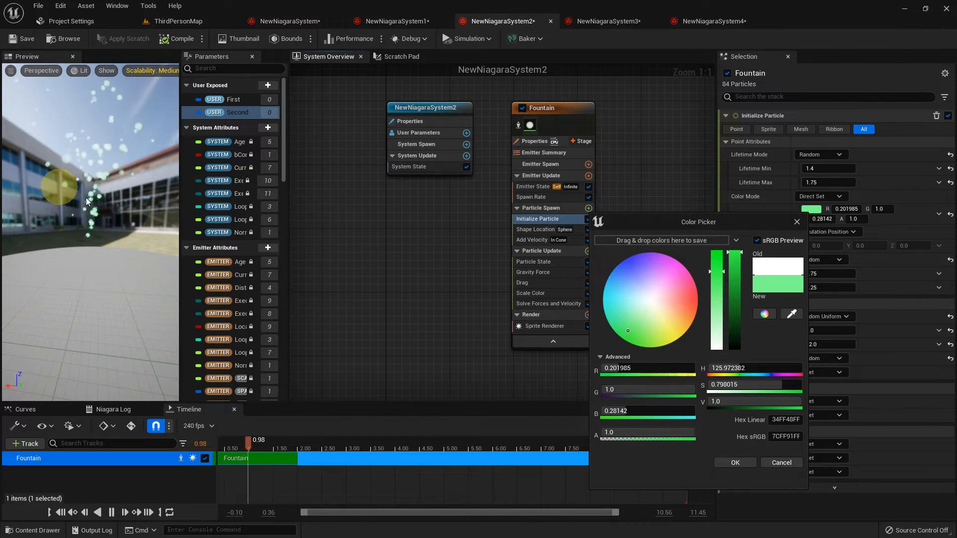
pyautogui.scroll(-2, 111, 214)
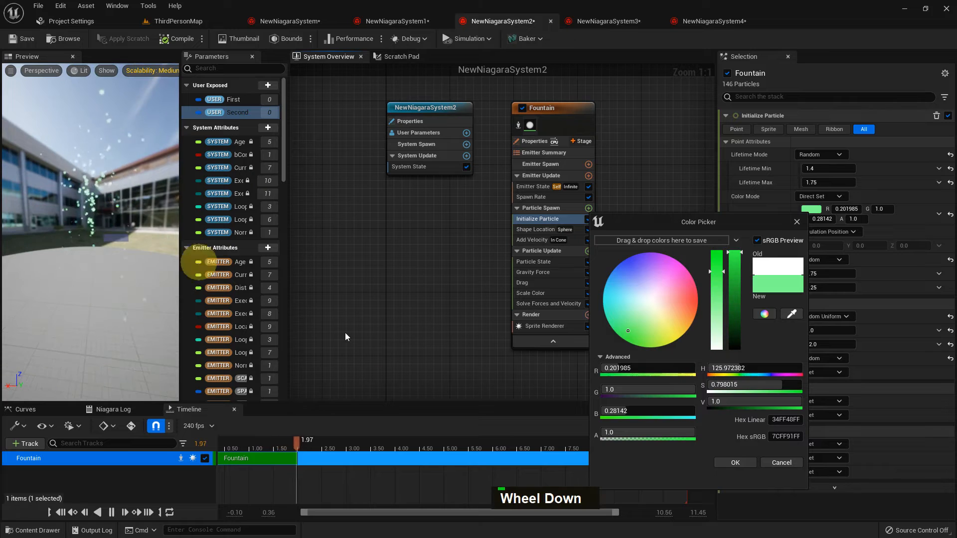
pyautogui.click(776, 461)
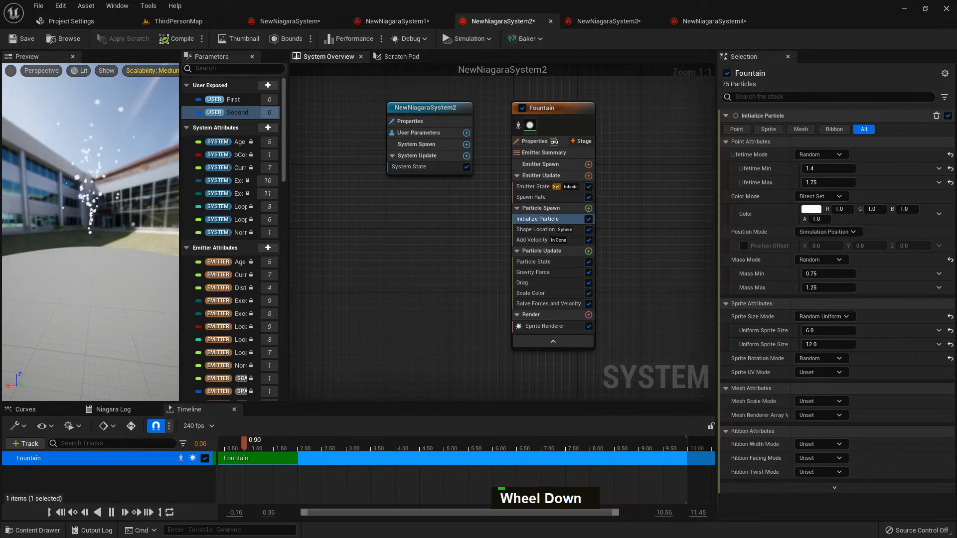
# - Drive the Initialize Particle color with a Random Range Linear Color dynamic input
pyautogui.click(939, 214)
pyautogui.write('ran')
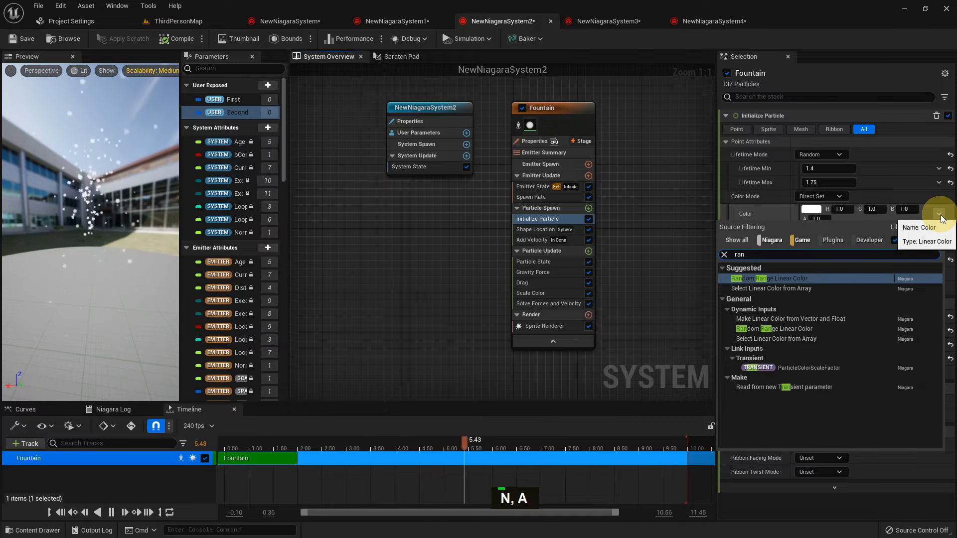
pyautogui.click(814, 278)
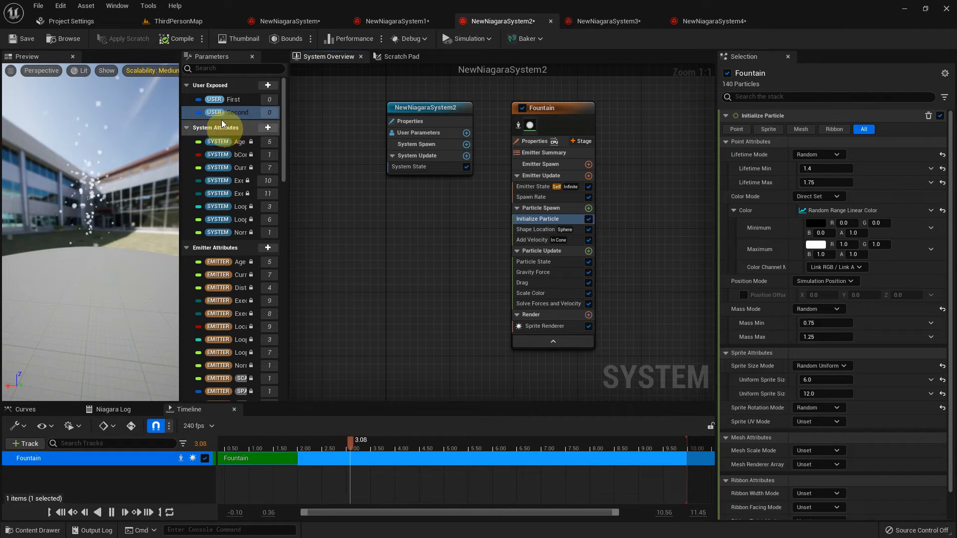
# - Link the random color range's Minimum to the First user parameter and its Maximum to the Second user parameter
pyautogui.click(221, 103)
pyautogui.moveTo(281, 134); pyautogui.dragTo(820, 226)
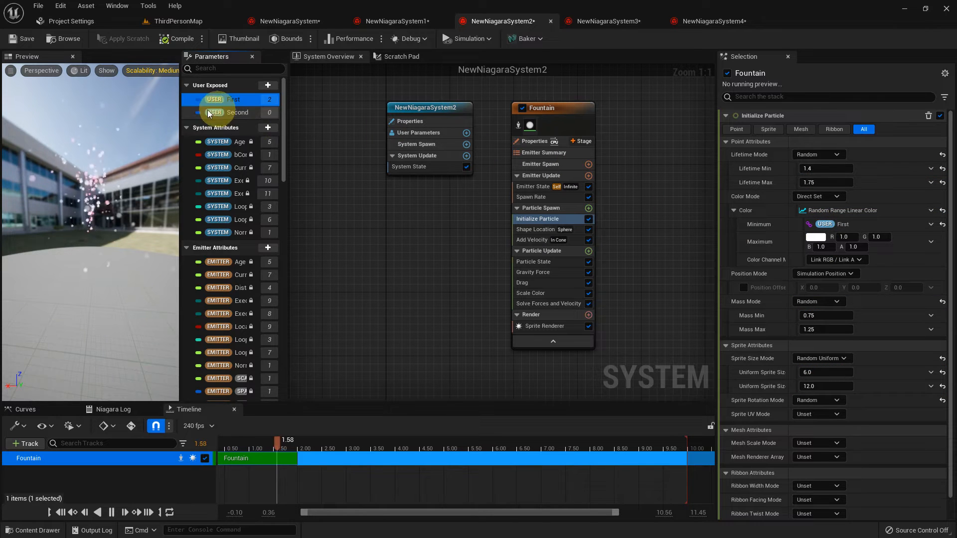
pyautogui.click(225, 114)
pyautogui.moveTo(227, 115); pyautogui.dragTo(820, 241)
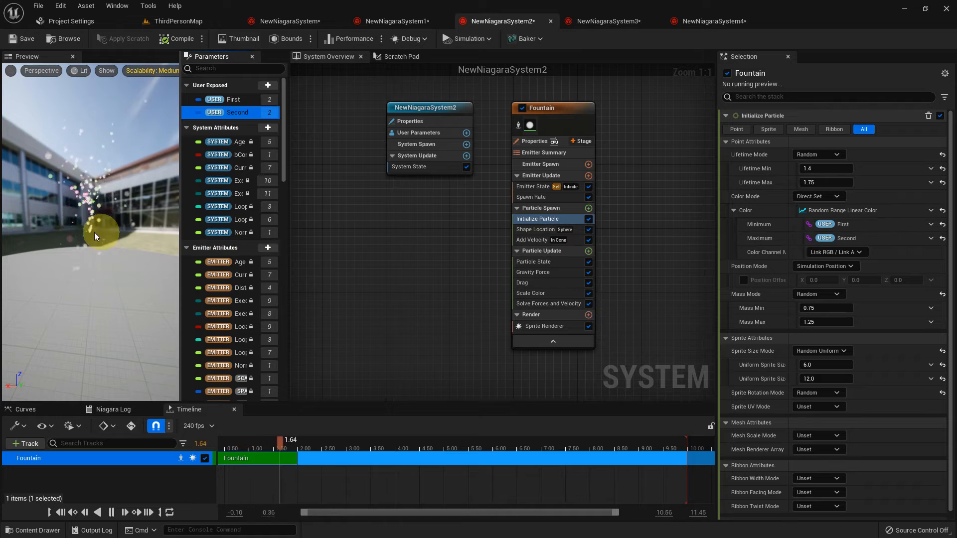
# - Examine the randomly colored Fountain particles up close in the preview and in the ThirdPersonMap level
pyautogui.scroll(3, 124, 210)
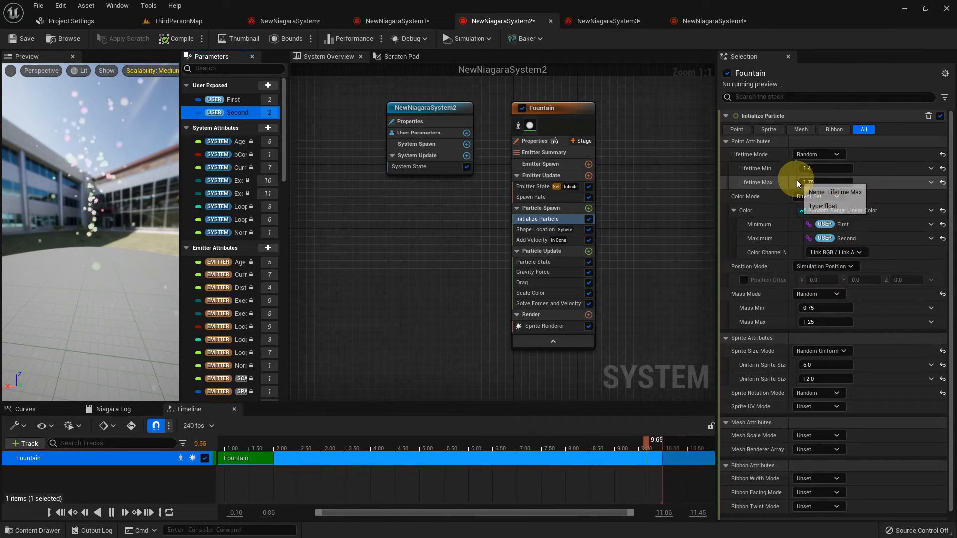
pyautogui.scroll(-2, 126, 259)
pyautogui.middleClick(125, 262)
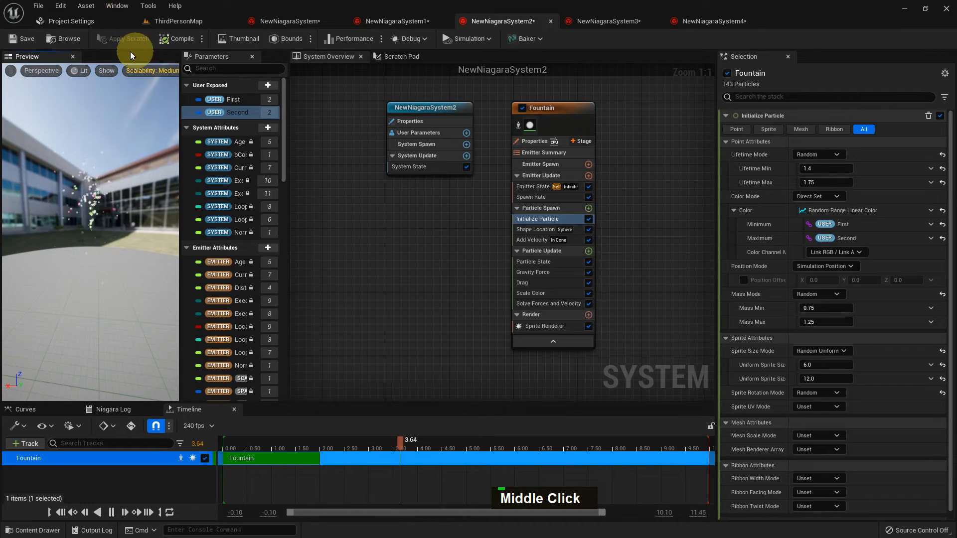
pyautogui.click(187, 26)
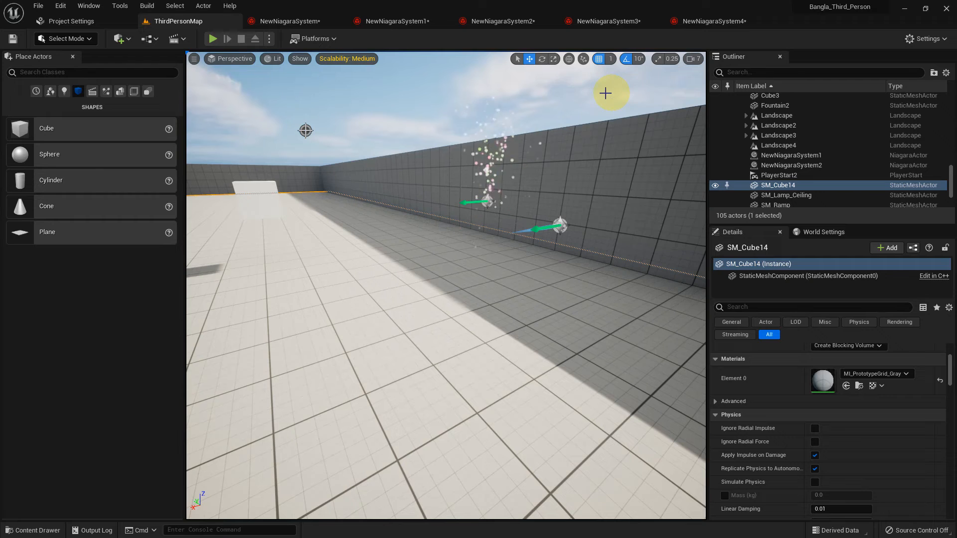
pyautogui.click(581, 23)
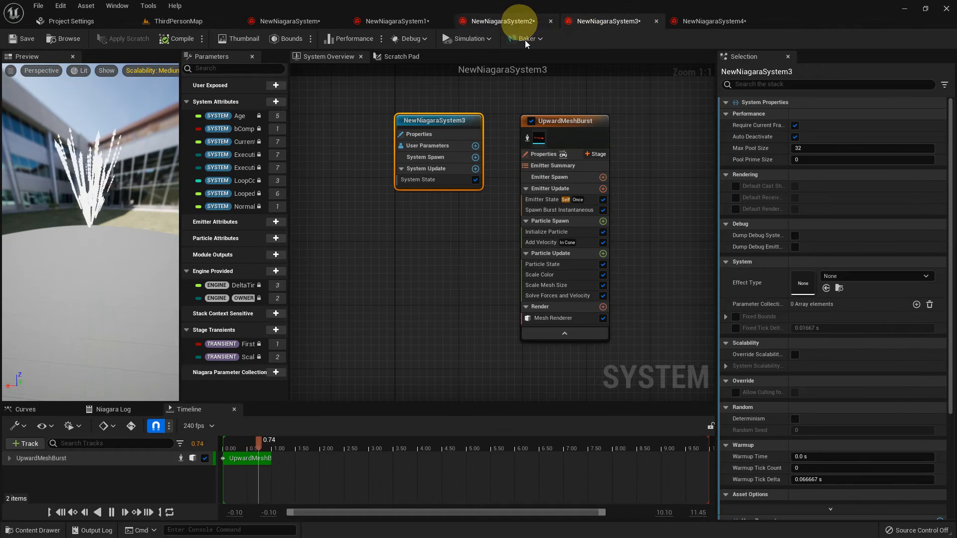
# - Set the Fountain's Uniform Sprite Size Min to 20 and Max to 30, and check the particles in ThirdPersonMap
pyautogui.click(504, 21)
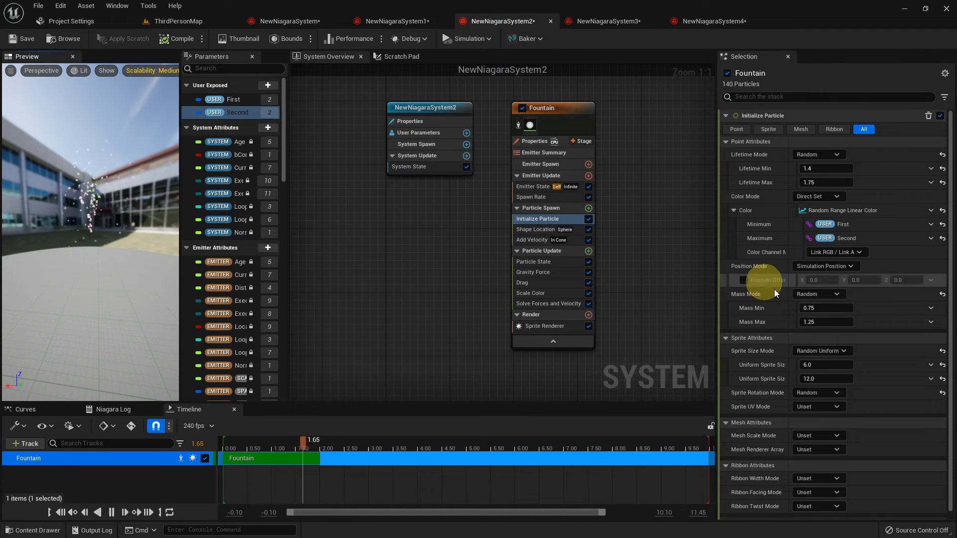
pyautogui.scroll(-1, 845, 350)
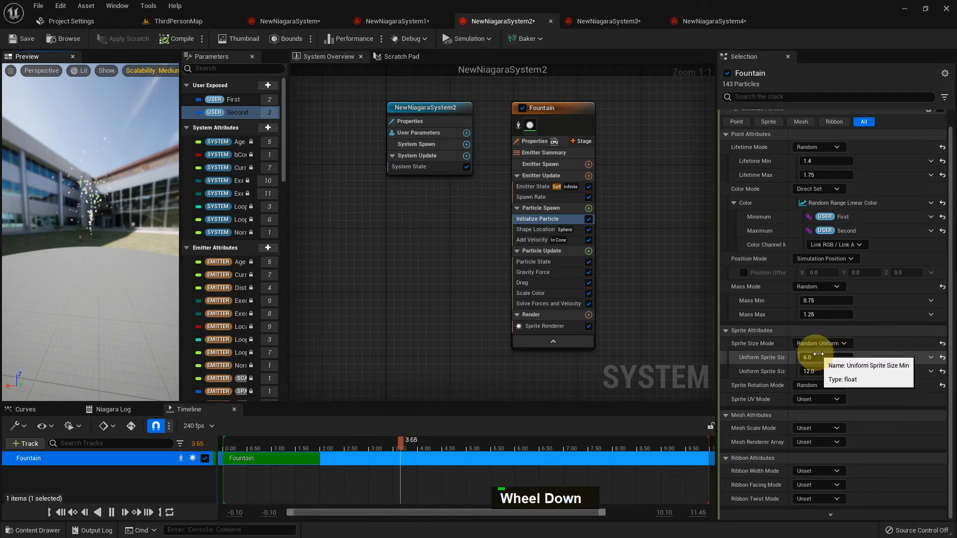
pyautogui.click(817, 359)
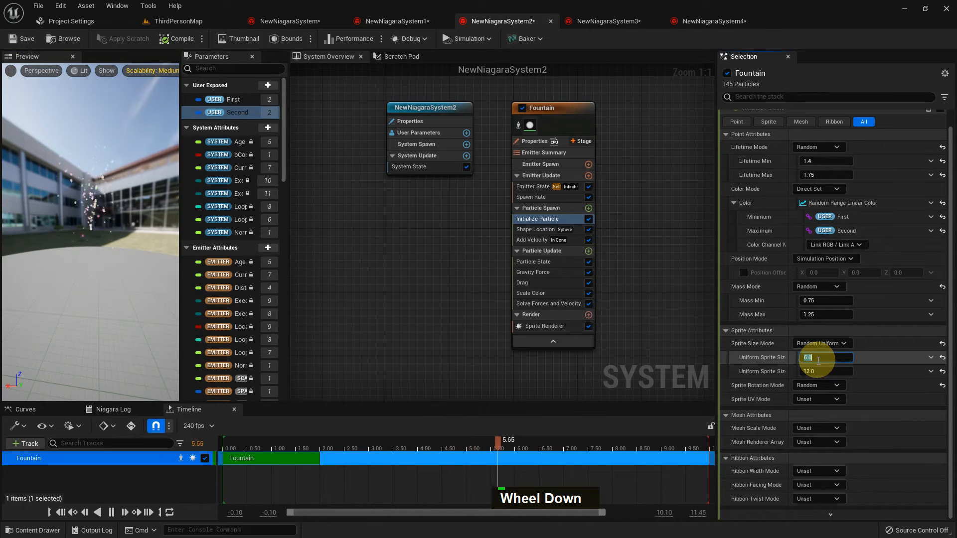
pyautogui.write('20')
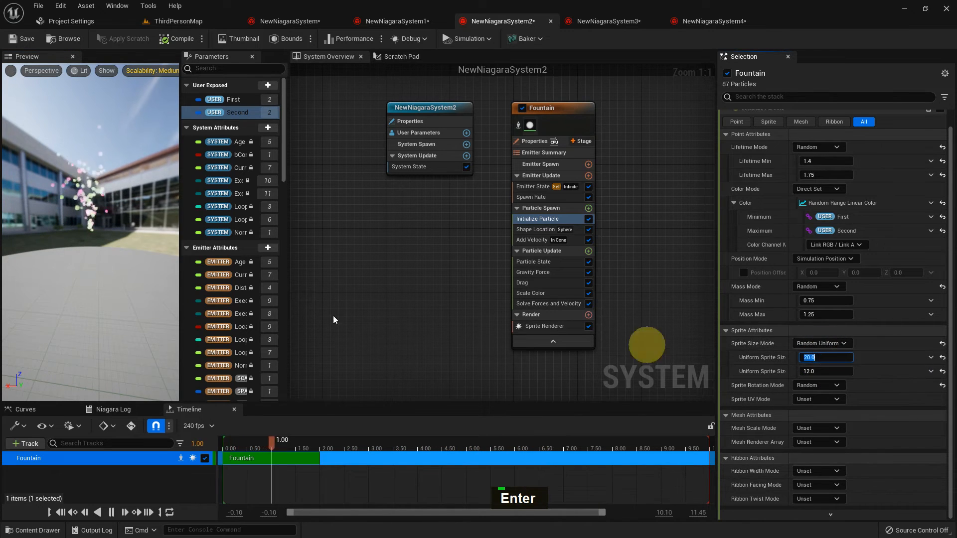
pyautogui.click(819, 373)
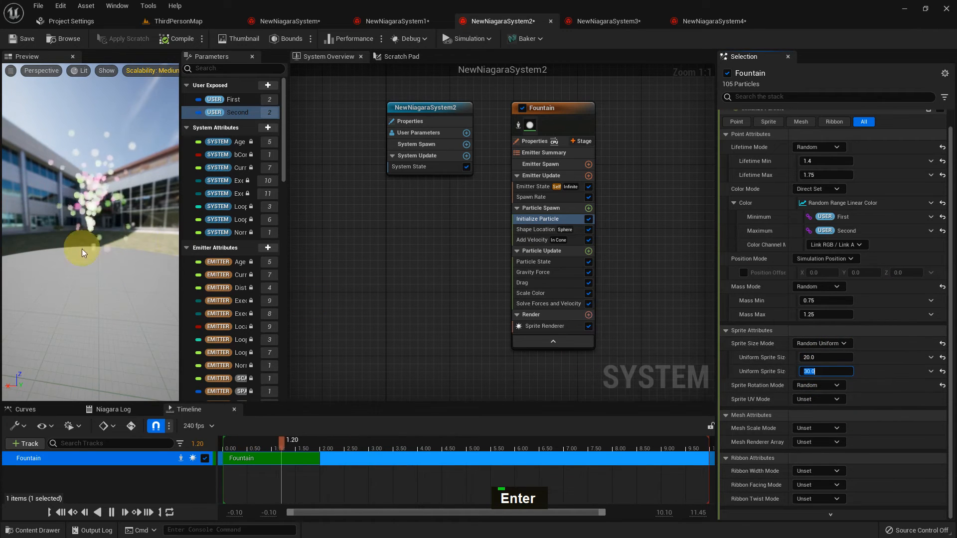
pyautogui.click(161, 22)
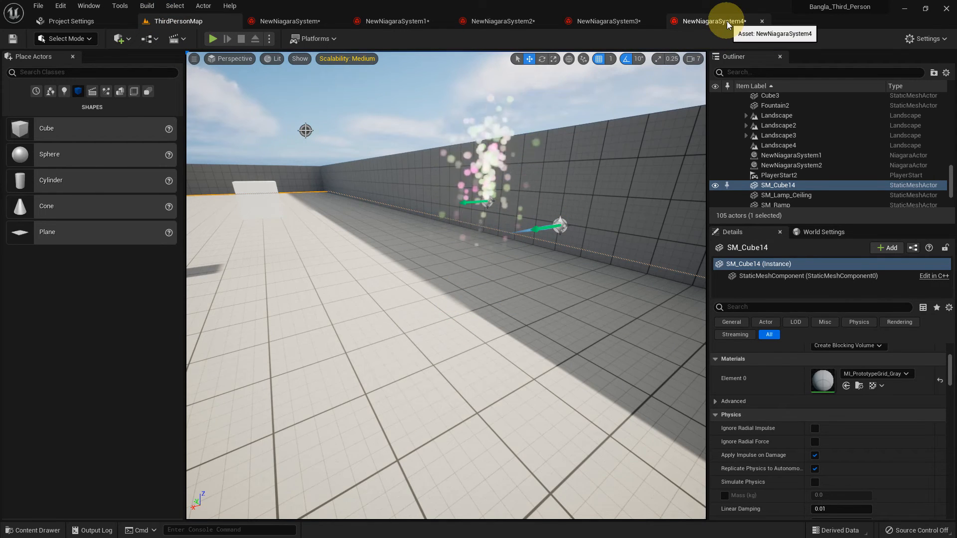
pyautogui.click(634, 23)
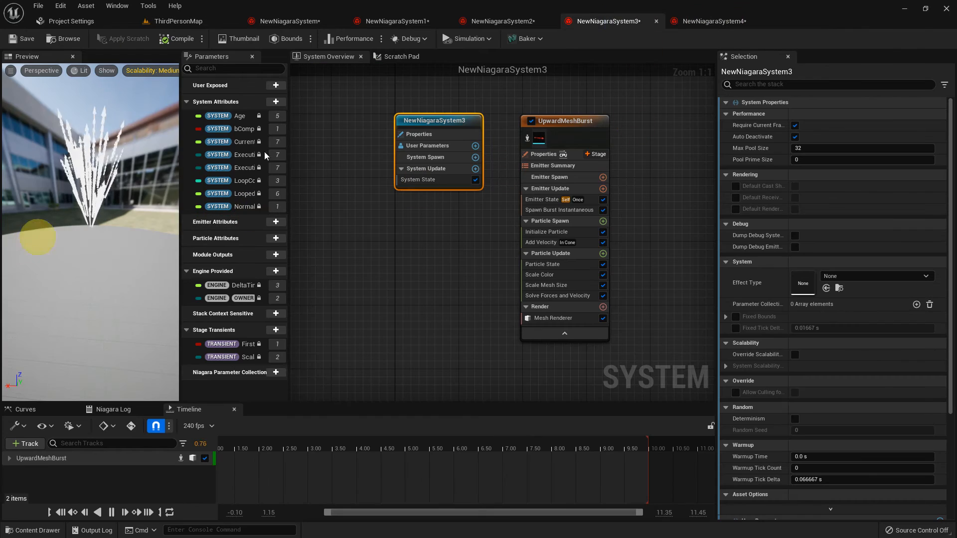
# - Try the Direct Set lifetime mode on NewNiagaraSystem2's Fountain particles and check the effect in the preview and ThirdPersonMap
pyautogui.doubleClick(489, 22)
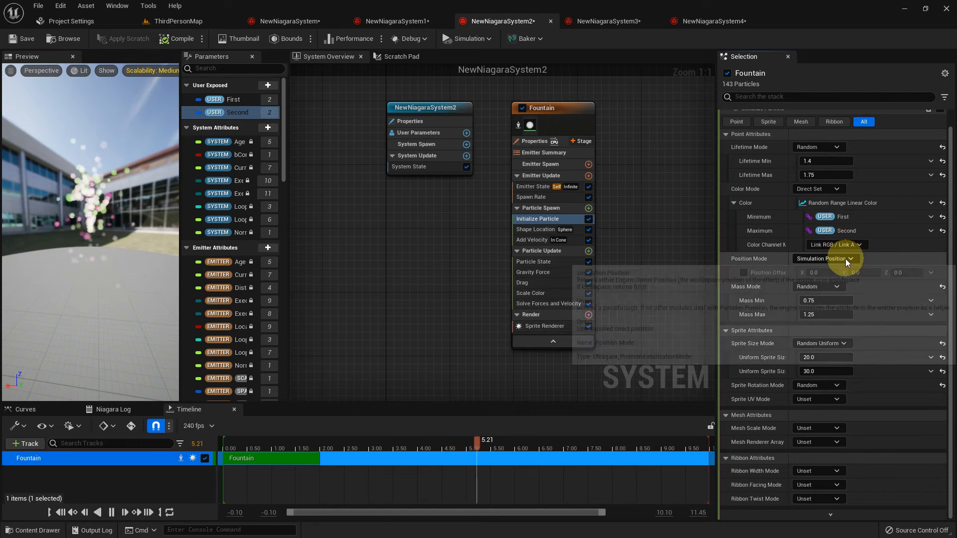
pyautogui.scroll(-4, 826, 421)
pyautogui.scroll(2, 822, 379)
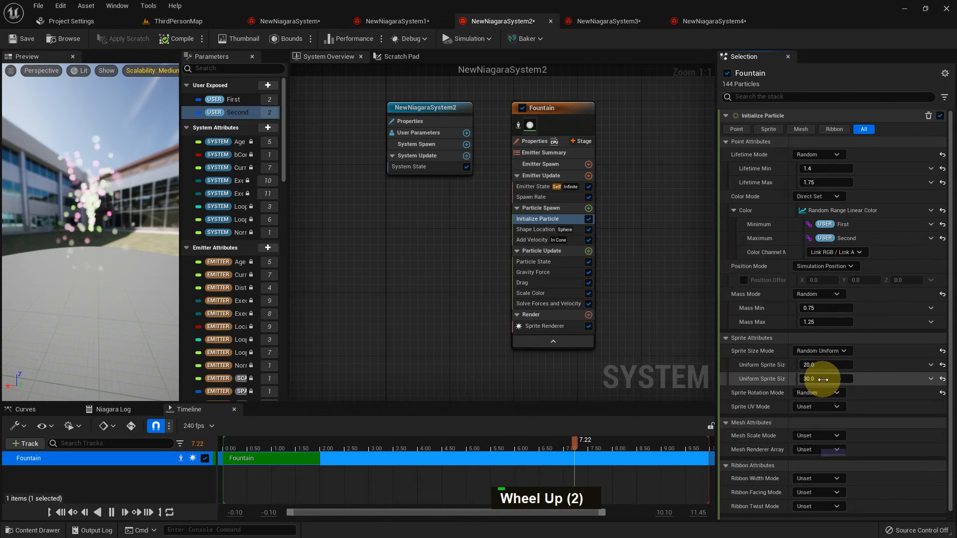
pyautogui.click(817, 155)
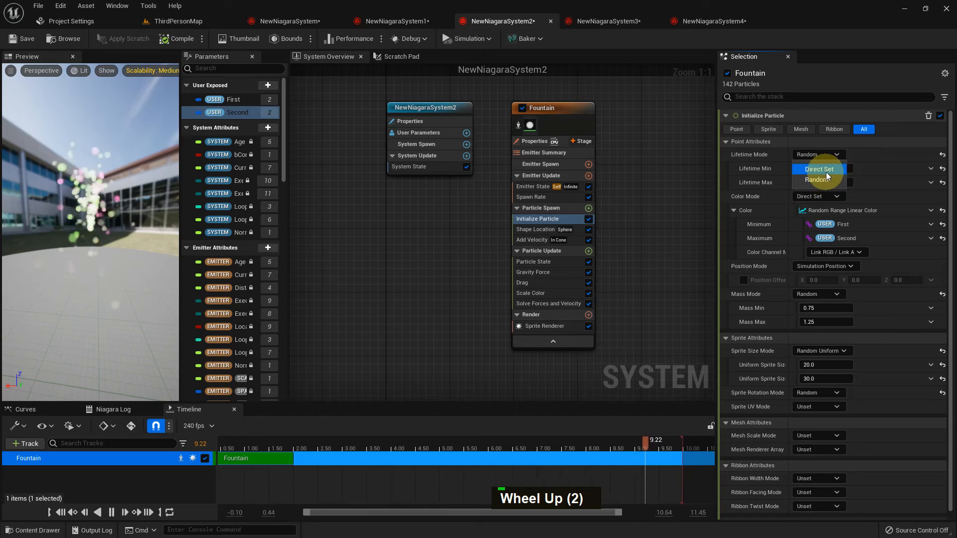
pyautogui.click(825, 171)
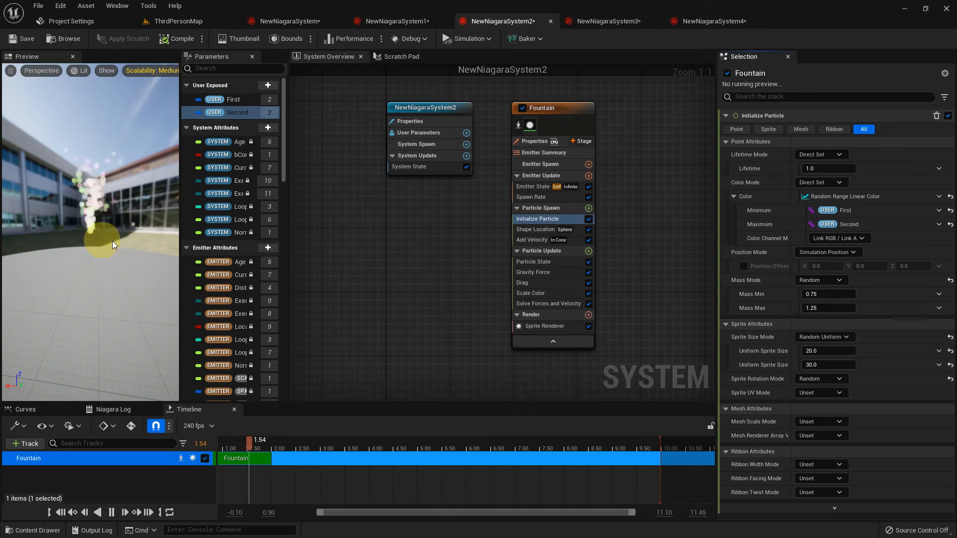
pyautogui.moveTo(64, 202); pyautogui.dragTo(118, 243)
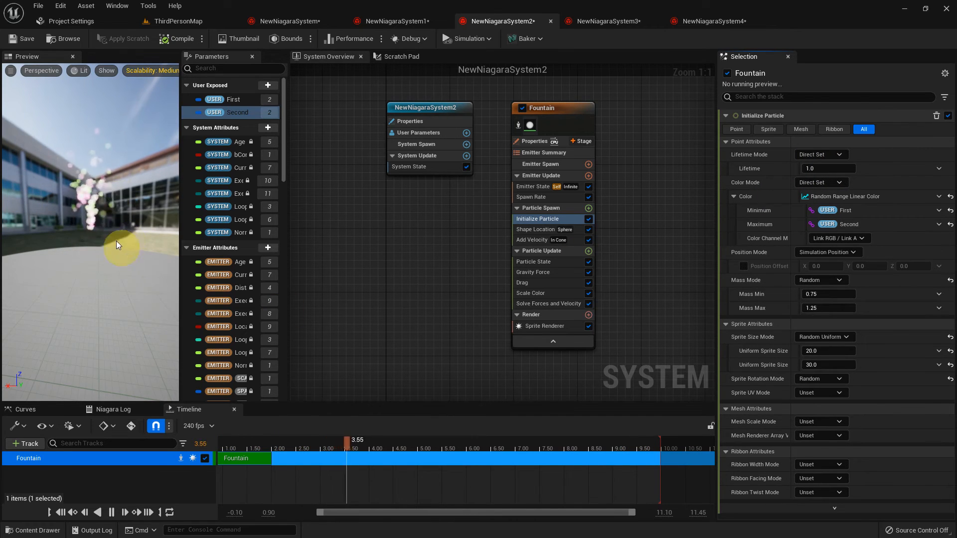
pyautogui.click(172, 21)
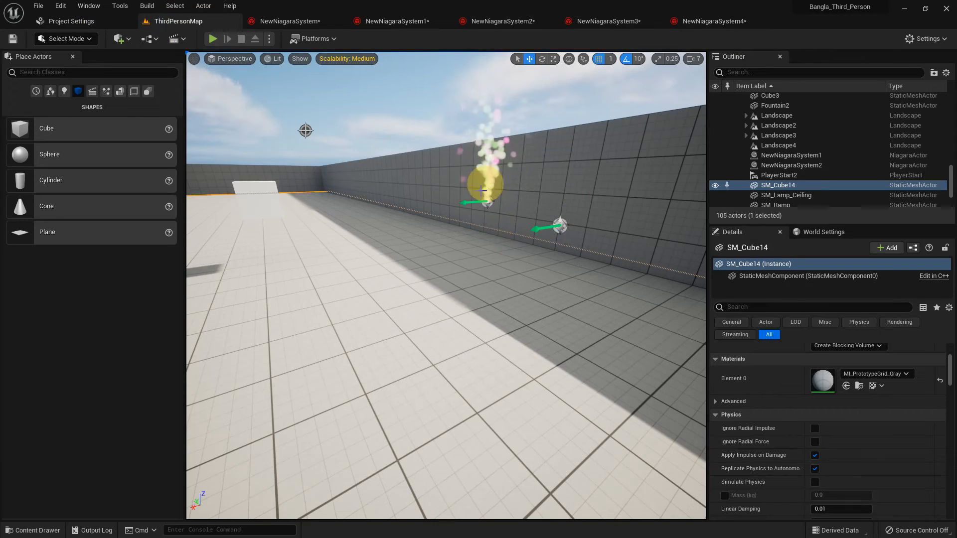
# - Set the Fountain's Lifetime Mode to Random with a Lifetime Max of 10.0 in NewNiagaraSystem2
pyautogui.click(503, 21)
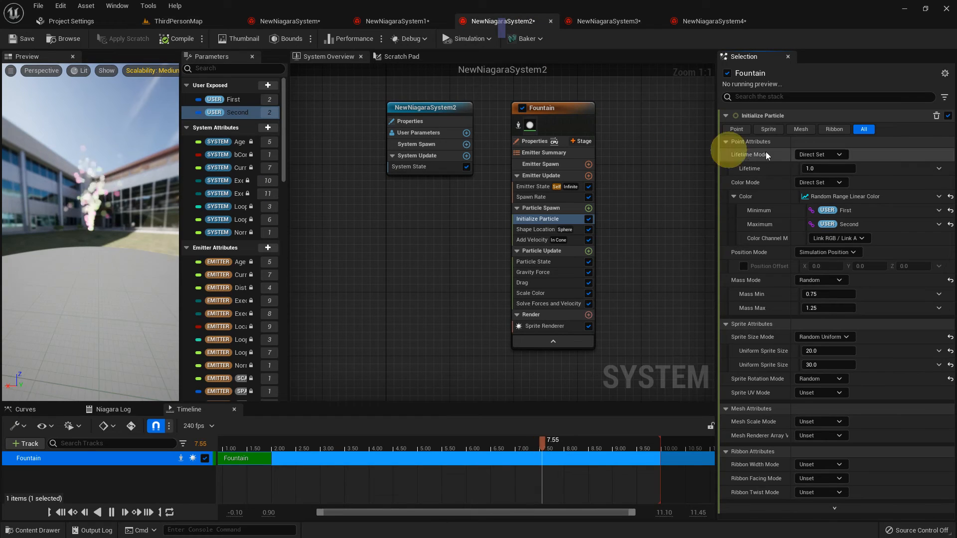
pyautogui.click(832, 158)
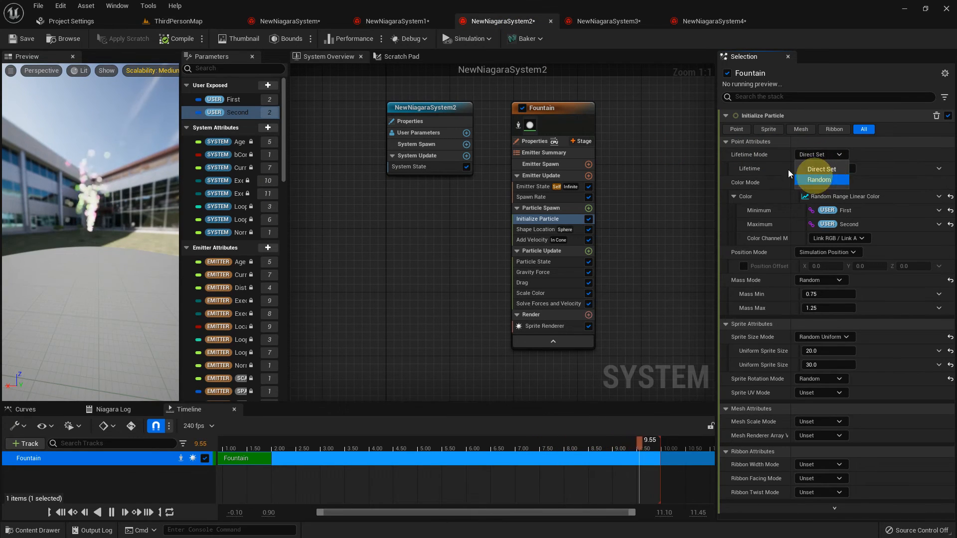
pyautogui.click(768, 170)
pyautogui.click(812, 155)
pyautogui.click(823, 178)
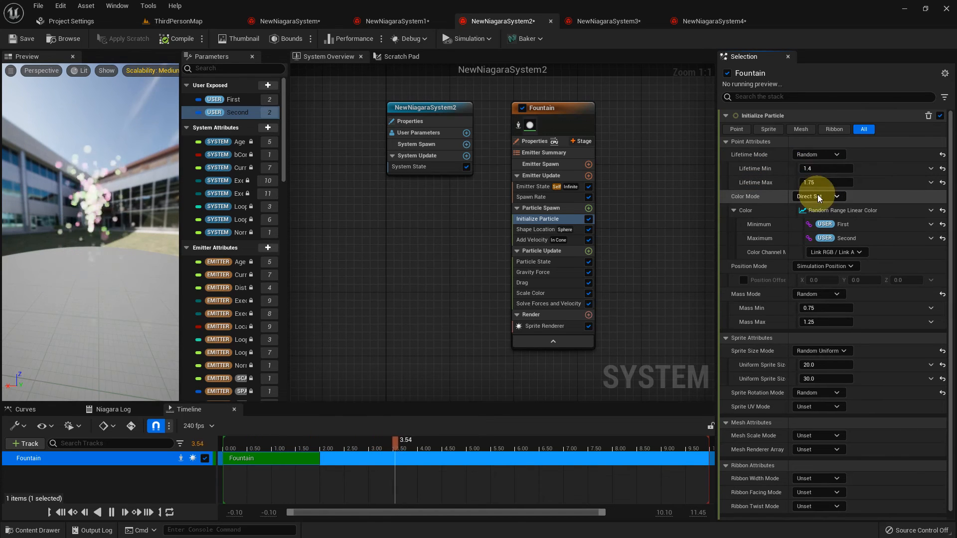
pyautogui.click(820, 182)
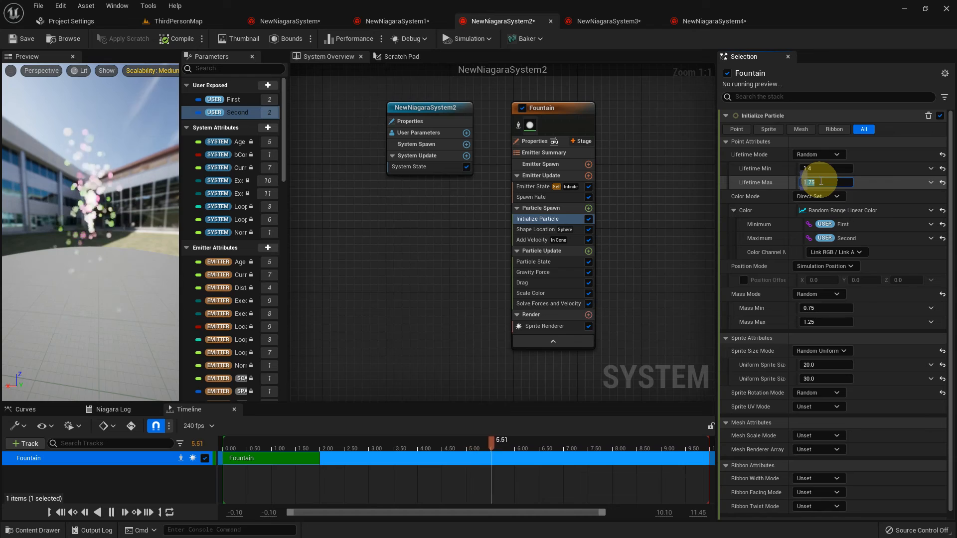
pyautogui.write('10.0')
pyautogui.press('Return')
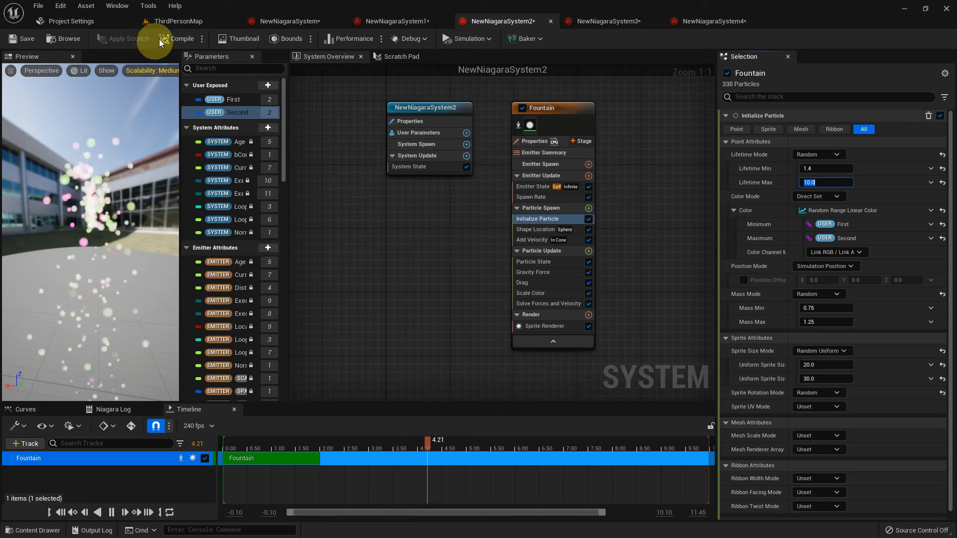
# - Raise the NewNiagaraSystem2 actor well above the floor in the ThirdPersonMap level
pyautogui.click(186, 21)
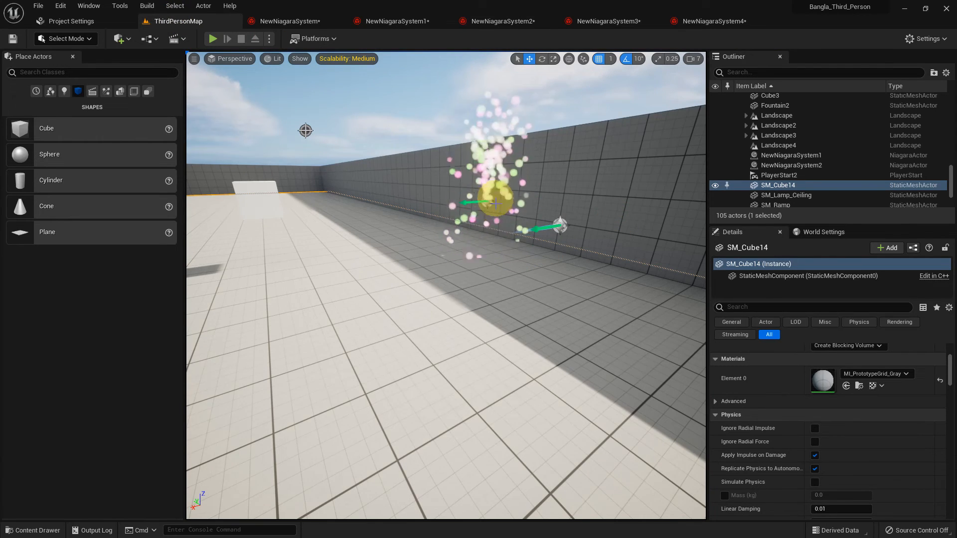
pyautogui.click(488, 204)
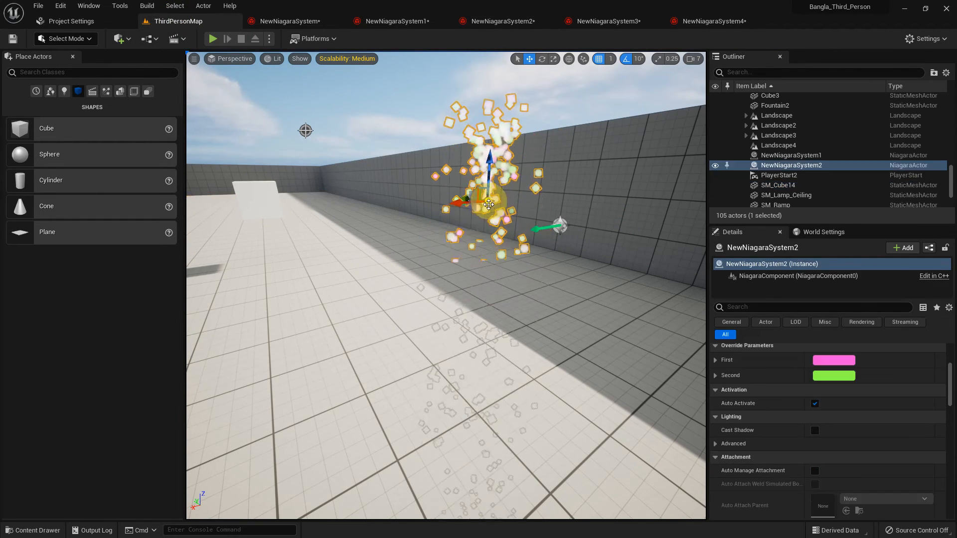
pyautogui.moveTo(490, 160); pyautogui.dragTo(494, 69)
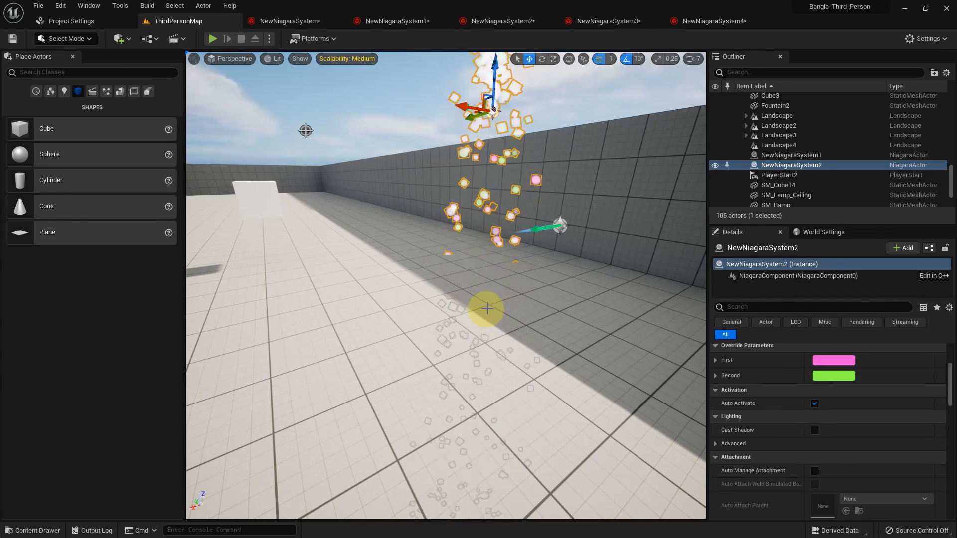
# - Set the Fountain's Lifetime Max to 2.0 in NewNiagaraSystem2 and check the particles in ThirdPersonMap
pyautogui.click(507, 22)
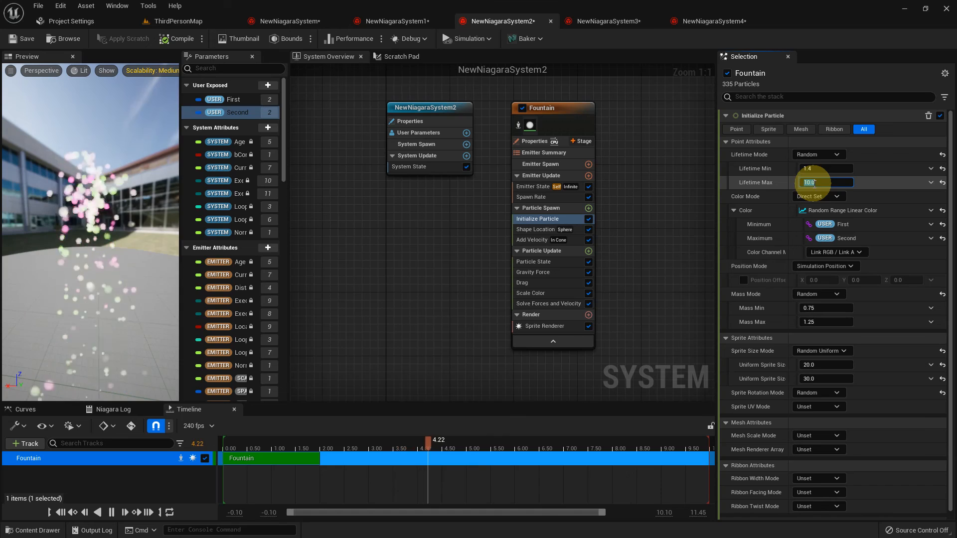
pyautogui.write('2')
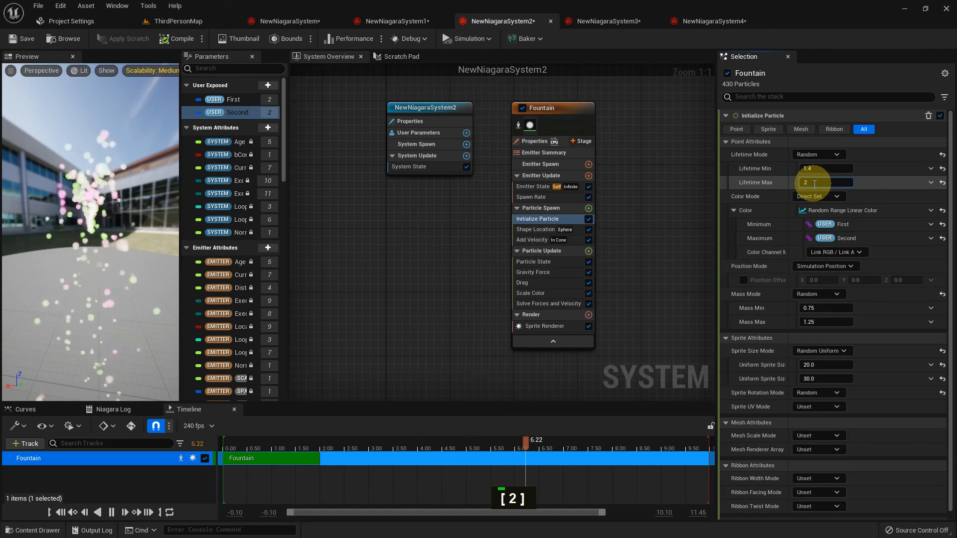
pyautogui.press('Return')
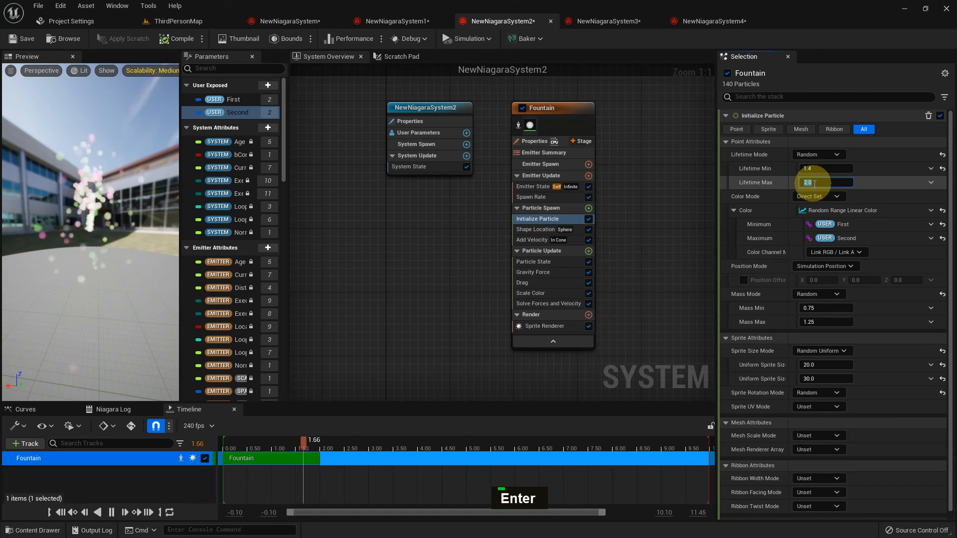
pyautogui.click(166, 22)
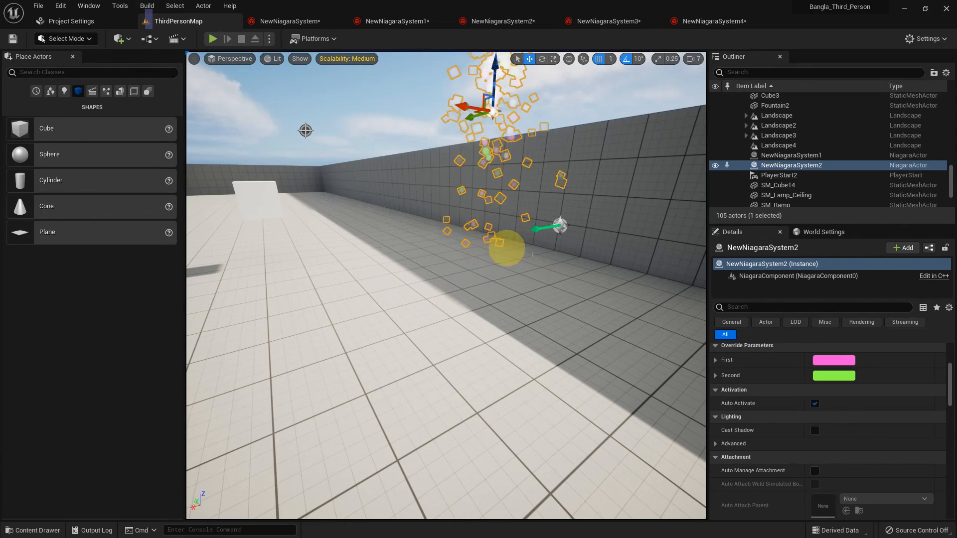
pyautogui.click(377, 299)
pyautogui.middleClick(376, 288)
pyautogui.moveTo(370, 287); pyautogui.dragTo(349, 198, button='middle')
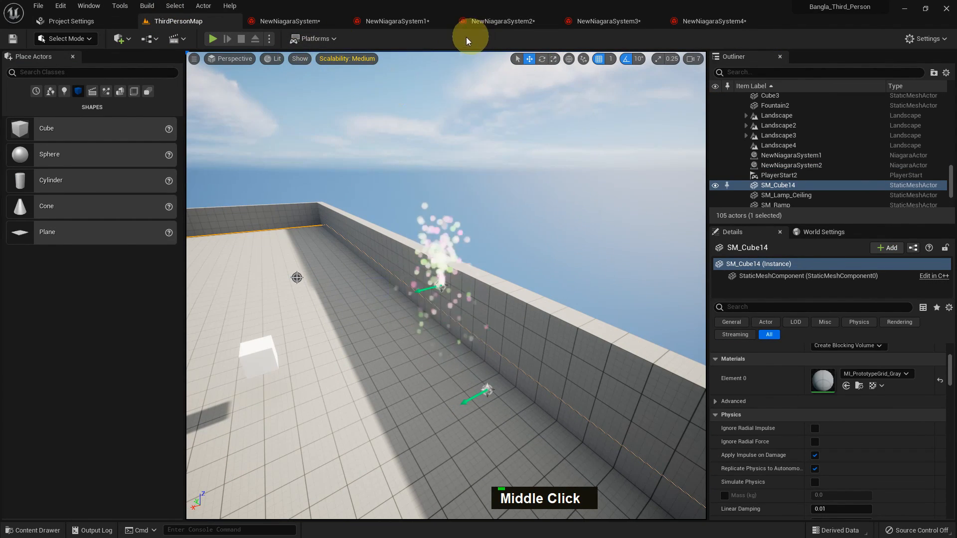